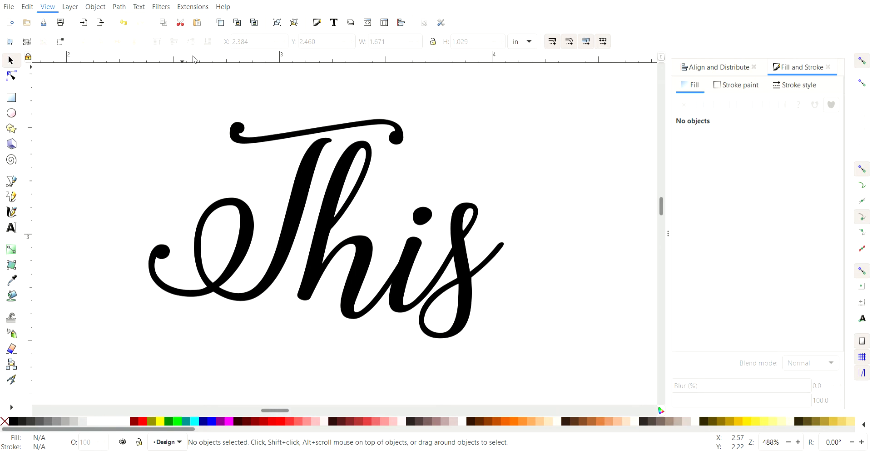
Show the drawing in outline mode and break apart the letter i into separate dot and stem paths
key("ctrl+KP_5")
scroll(428, 243, "up", 2, "ctrl")
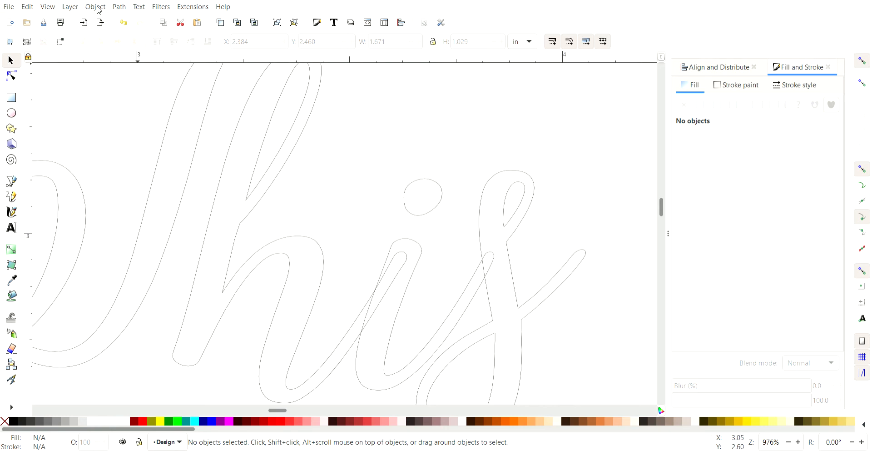
left_click(434, 212)
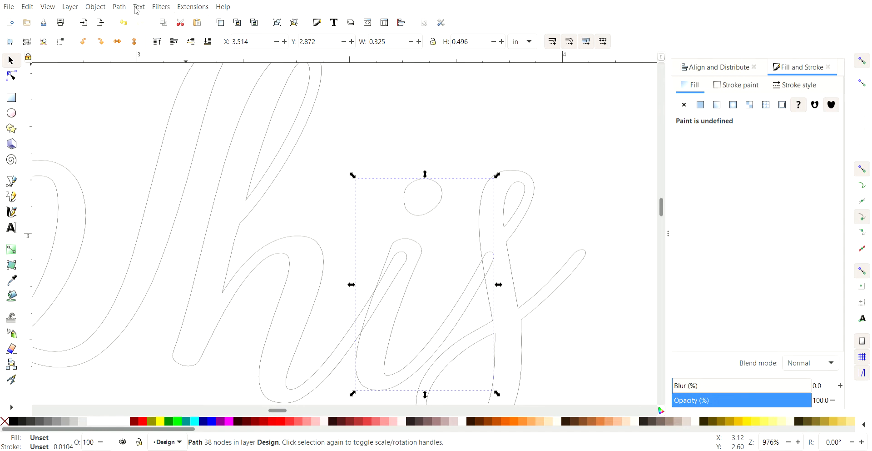
left_click(118, 6)
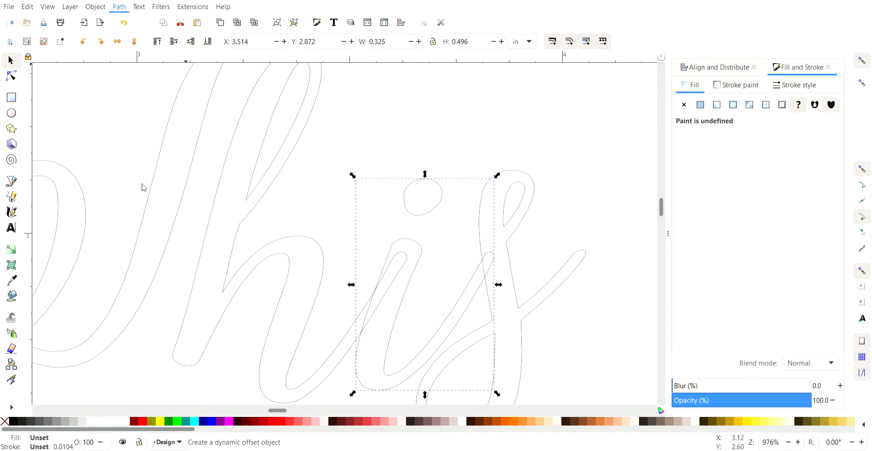
left_click(144, 153)
Move the dot of the i down until it overlaps the stem, and union the two paths
left_click(442, 214)
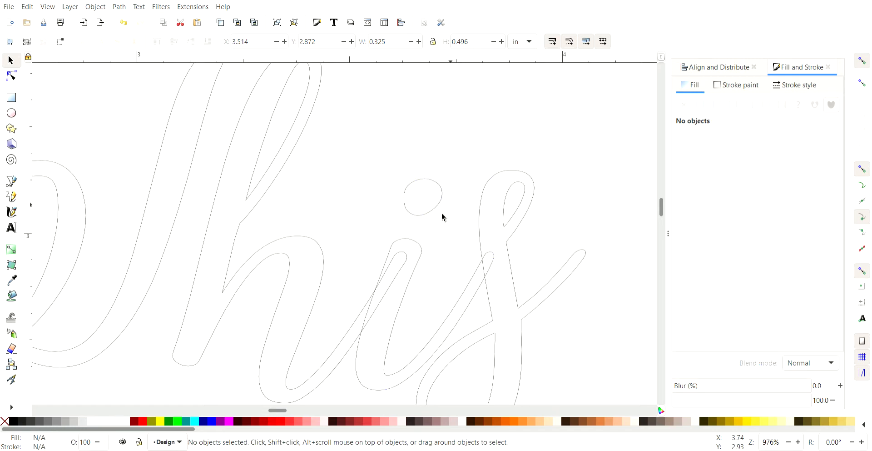
left_click_drag(430, 215, 425, 248)
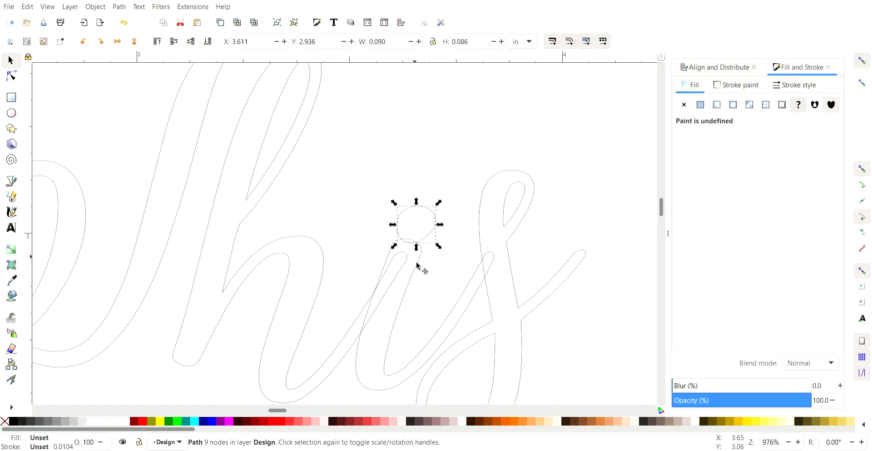
left_click(422, 265, "shift")
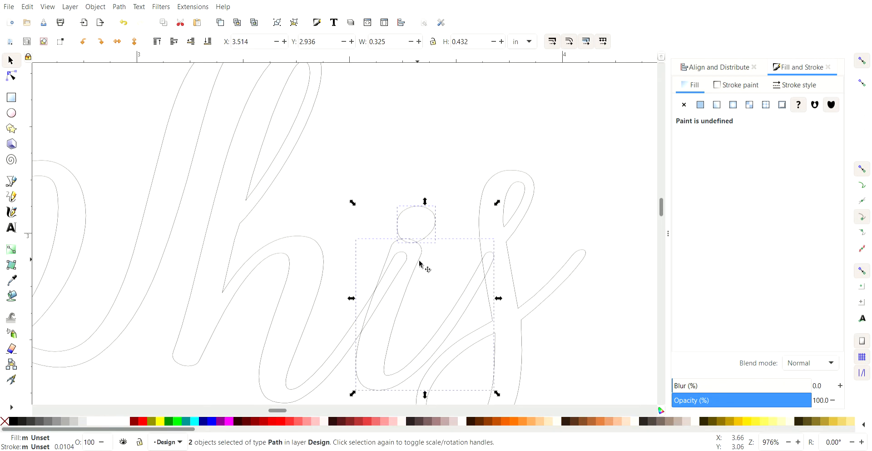
left_click(119, 7)
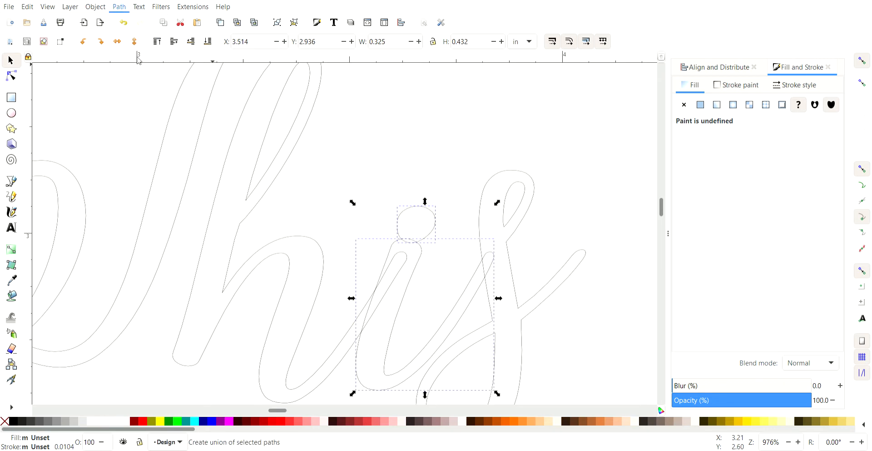
left_click(136, 53)
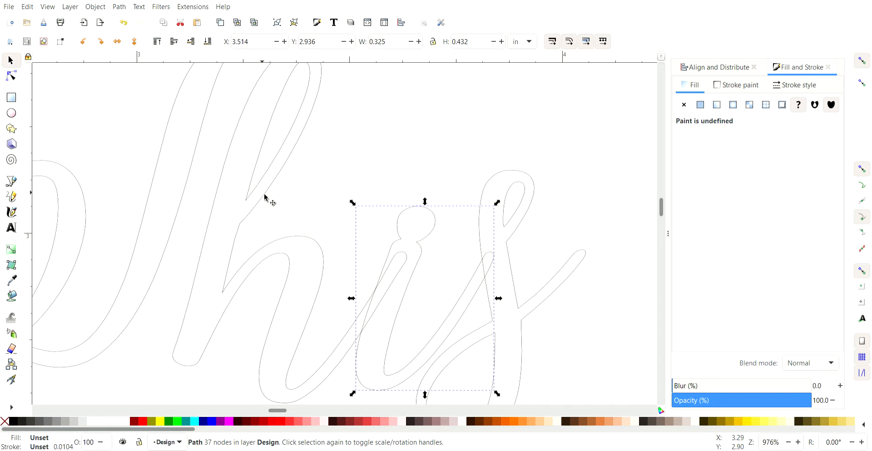
Break apart the letter T into its crossbar, body and inner loop paths
scroll(268, 198, "down", 1, "ctrl")
scroll(218, 156, "up", 4)
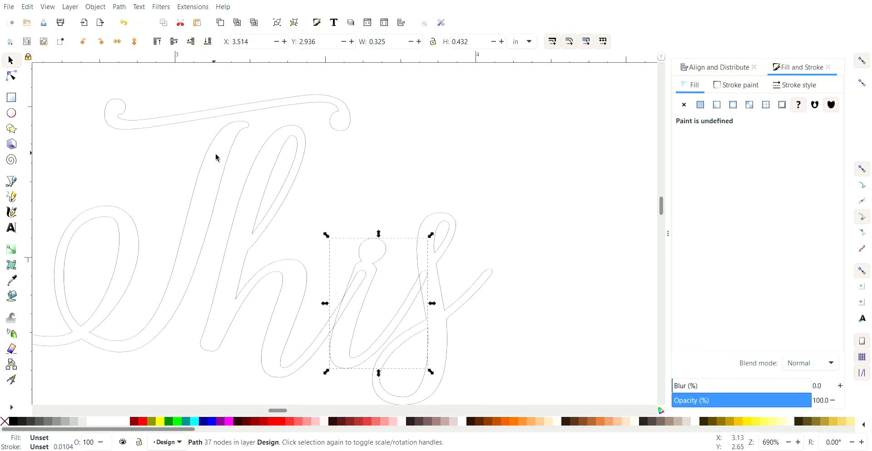
left_click(221, 183)
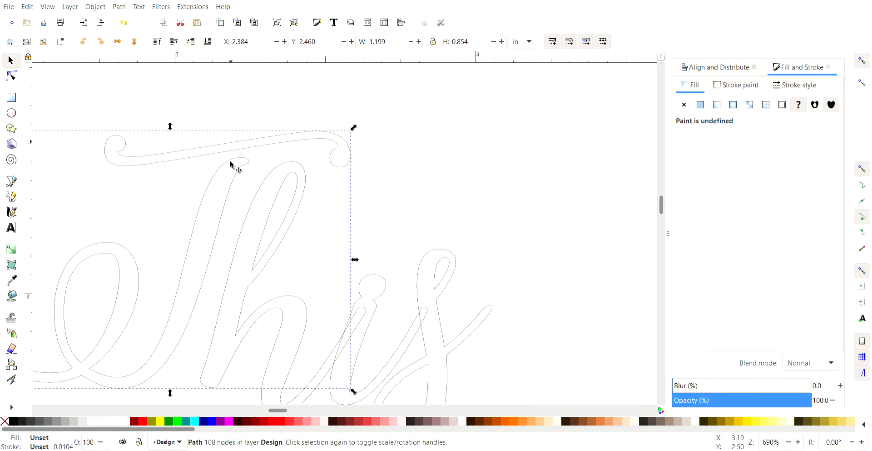
scroll(196, 181, "left", 3)
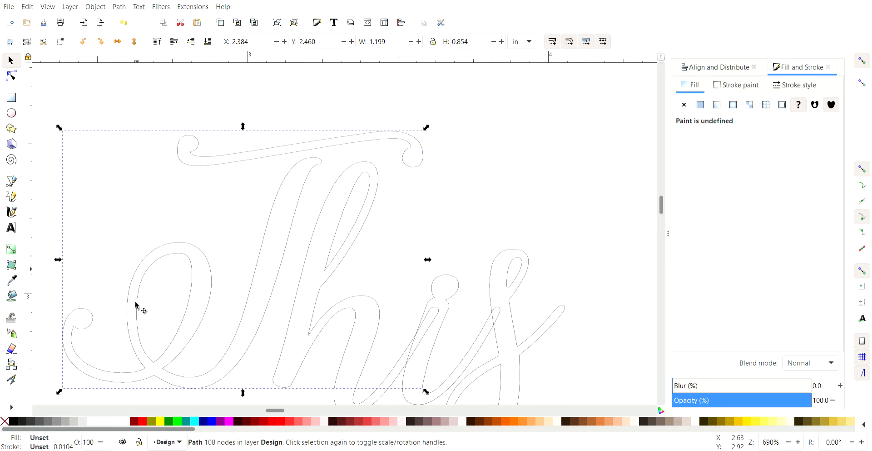
left_click(123, 8)
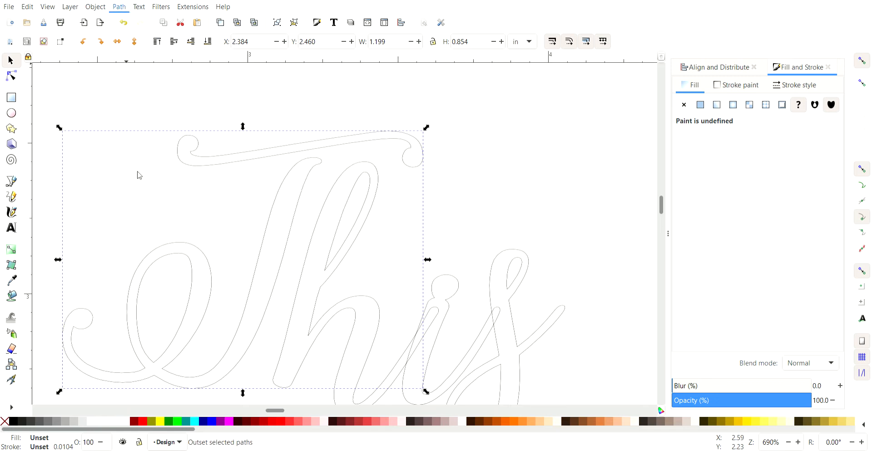
left_click(136, 149)
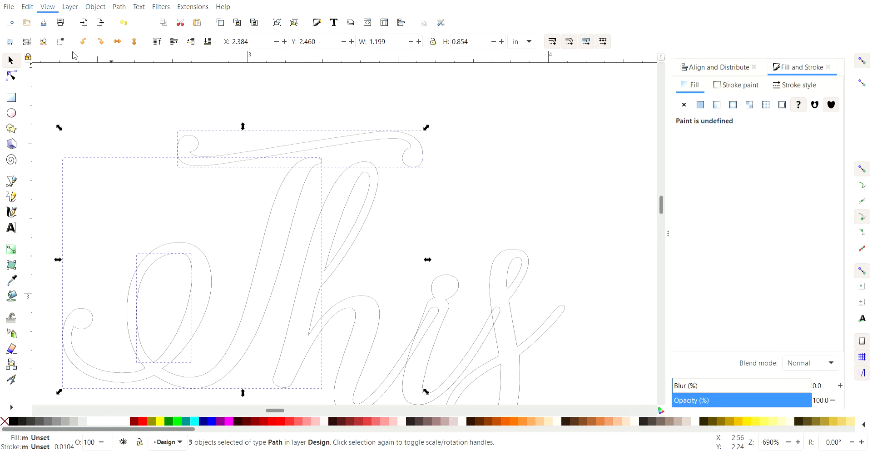
Return to the normal display mode and give the T's pieces a red stroke with no fill
left_click(191, 47)
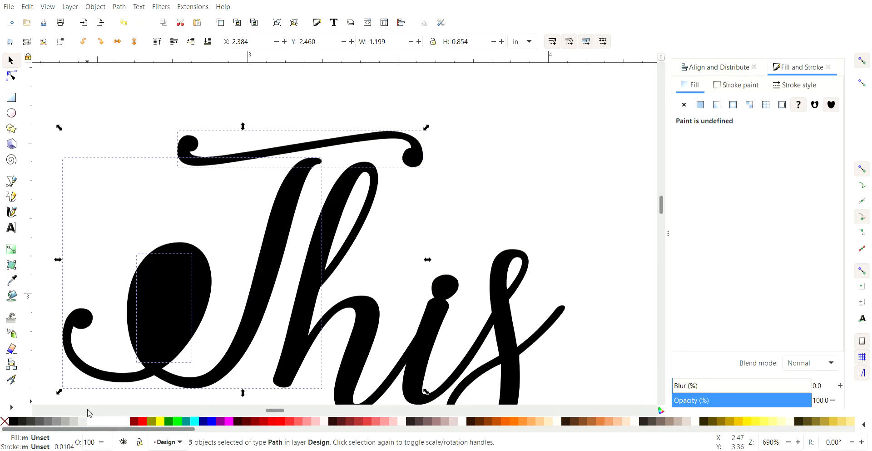
left_click(145, 421, "shift")
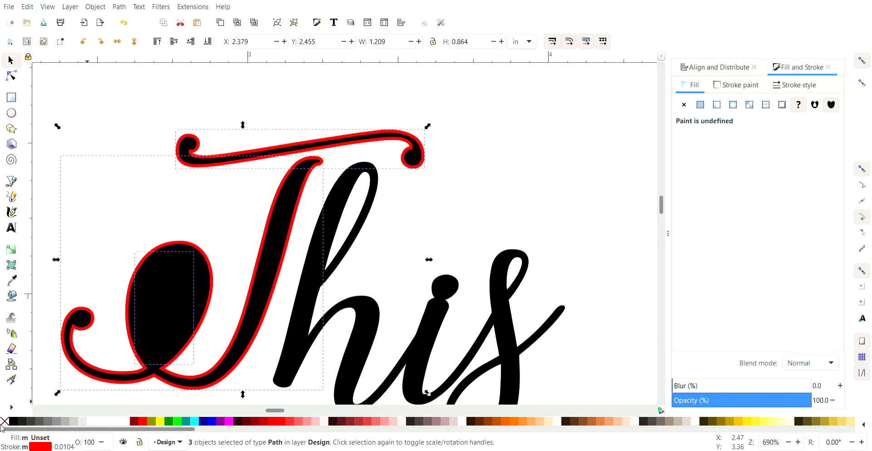
left_click(6, 420)
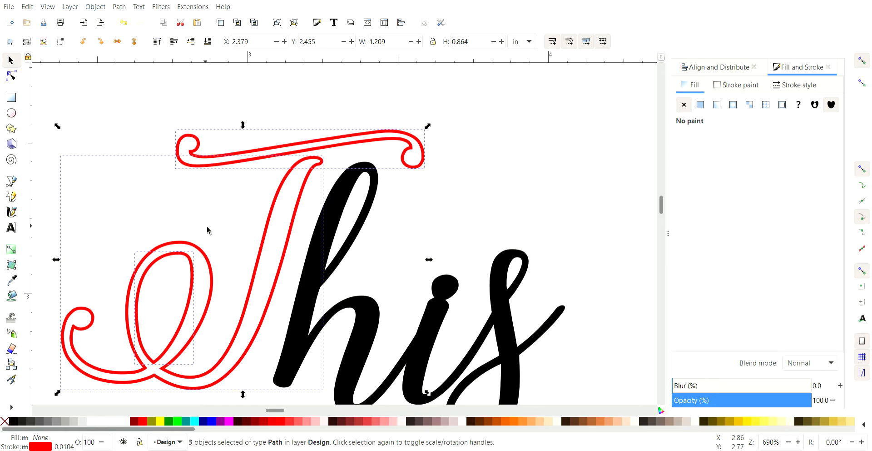
Combine the T's inner loop with its body into one path
left_click(119, 130)
left_click(169, 256)
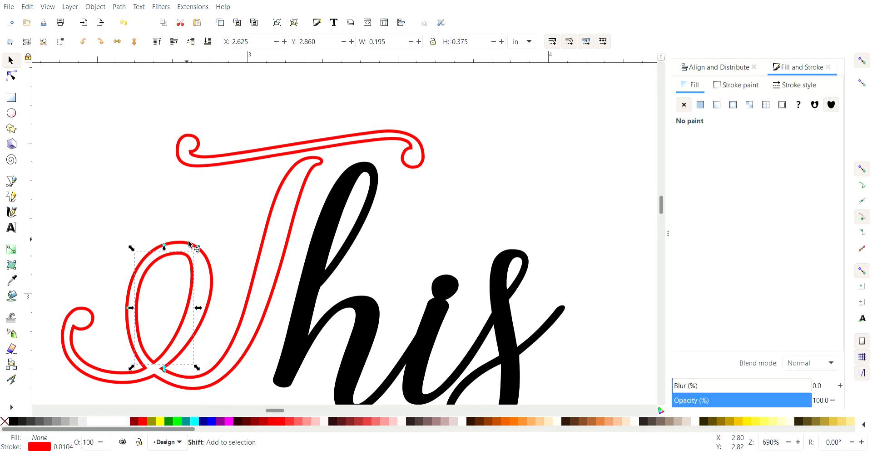
left_click(190, 244, "shift")
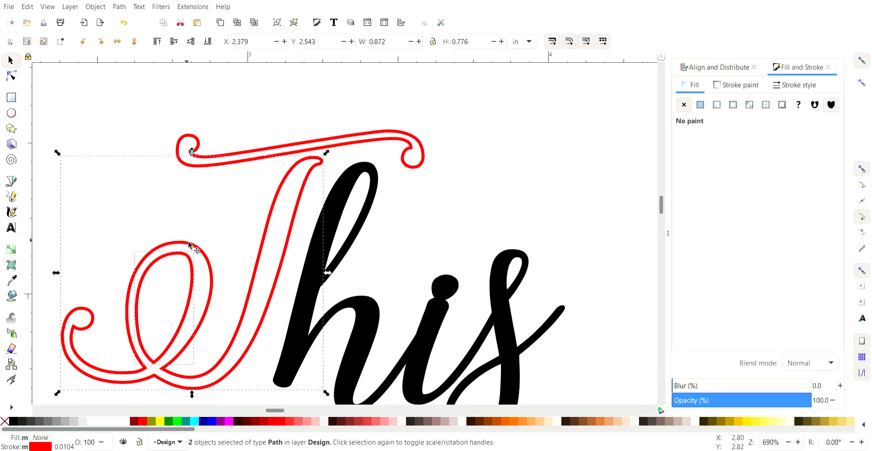
left_click(119, 8)
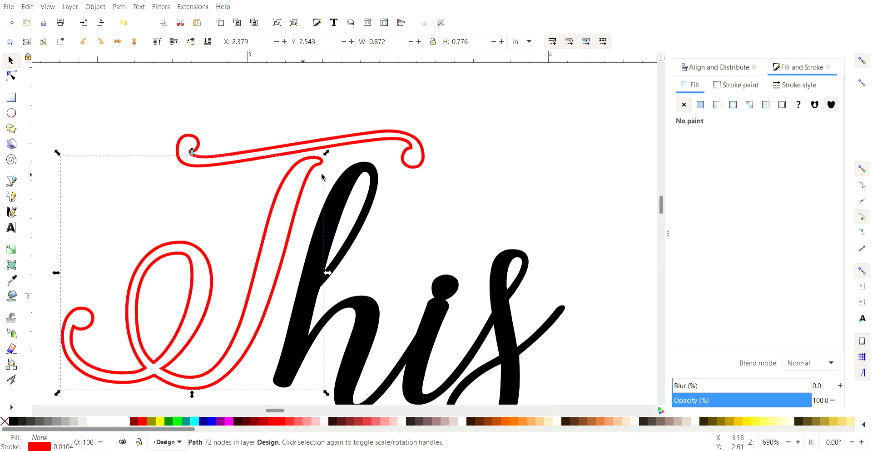
Move the T's crossbar down so it overlaps the top of the stem
left_click(345, 145)
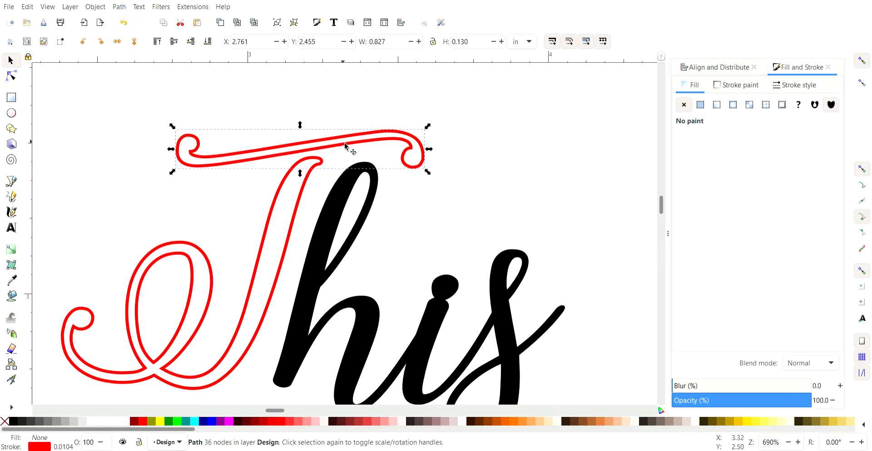
left_click_drag(345, 144, 345, 162)
Try a union of the crossbar with the T's body, and undo it
left_click(299, 206, "shift")
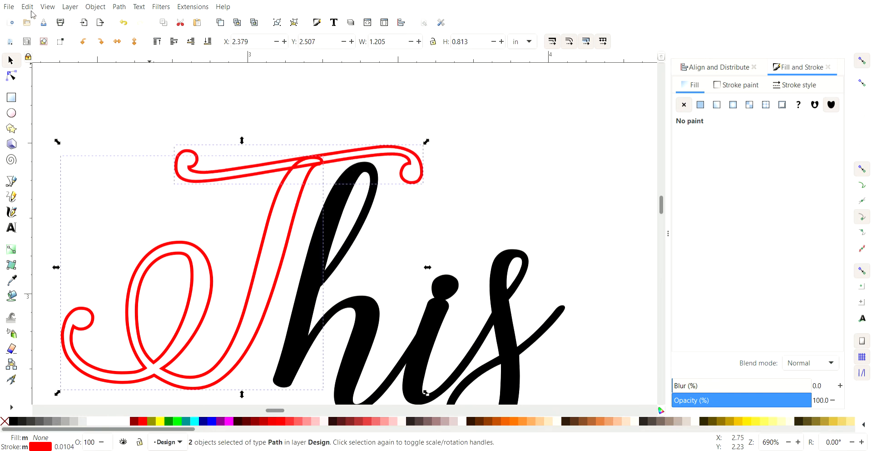
left_click(120, 7)
left_click(146, 61)
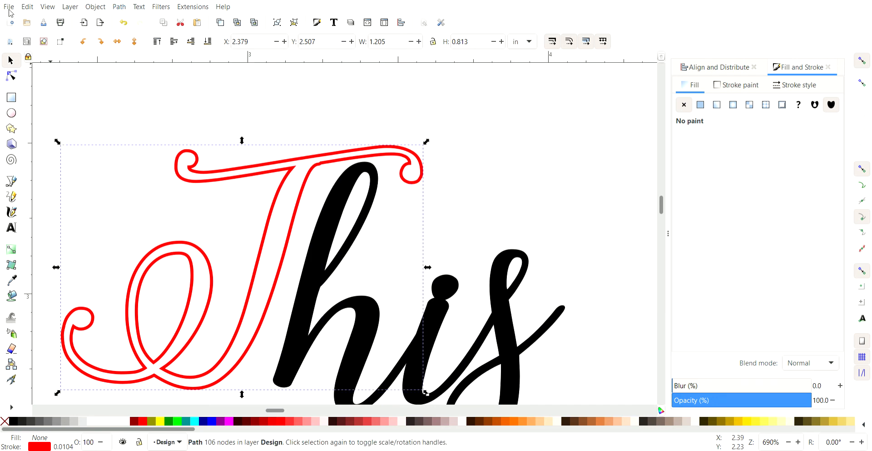
key("ctrl+s")
left_click(42, 20)
key("Escape")
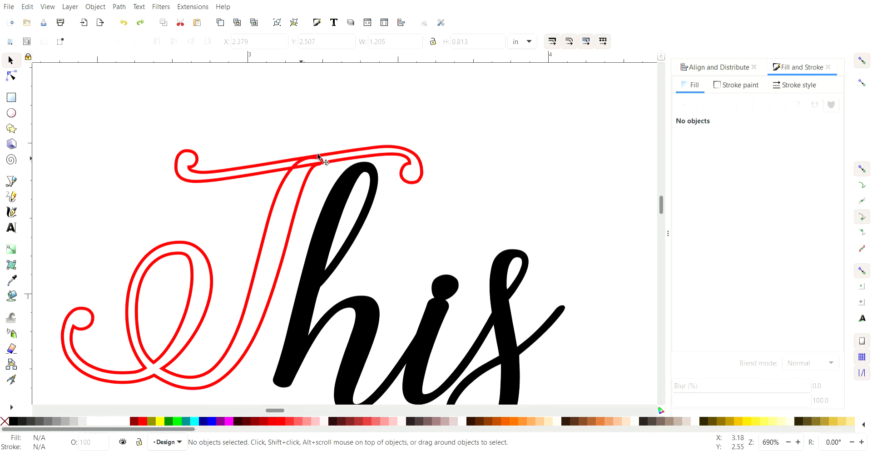
Shift the crossbar slightly to the right over the T's stem and union it with the body
scroll(318, 156, "up", 1)
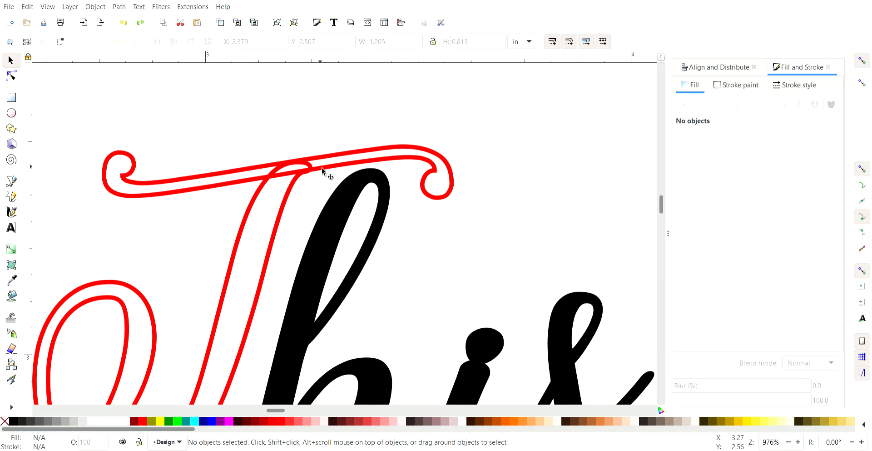
left_click_drag(322, 168, 339, 173)
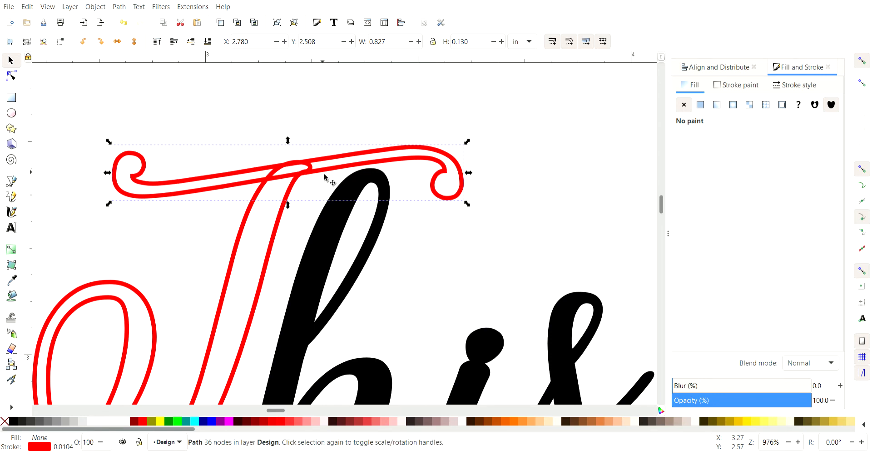
key("ctrl")
key("ctrl")
left_click(267, 184)
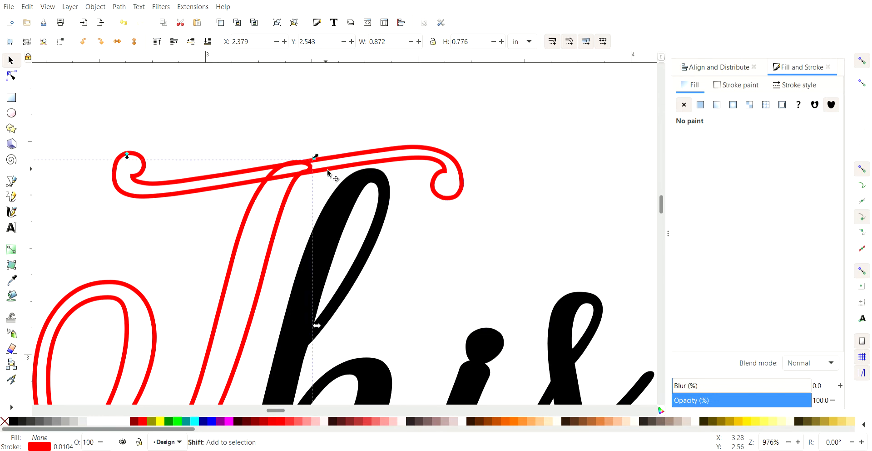
left_click(307, 173, "shift")
key("ctrl+k")
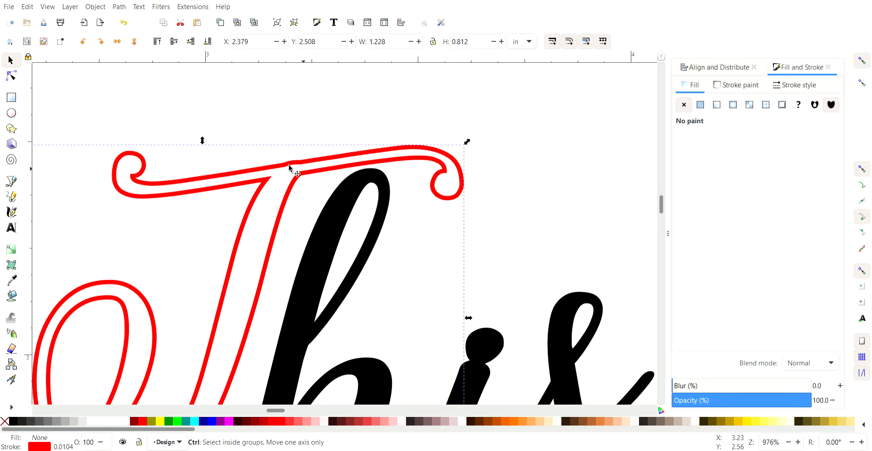
Break the T's path at the four nodes where the stem meets the crossbar's upper and lower edges
scroll(272, 169, "up", 4, "ctrl")
key("n")
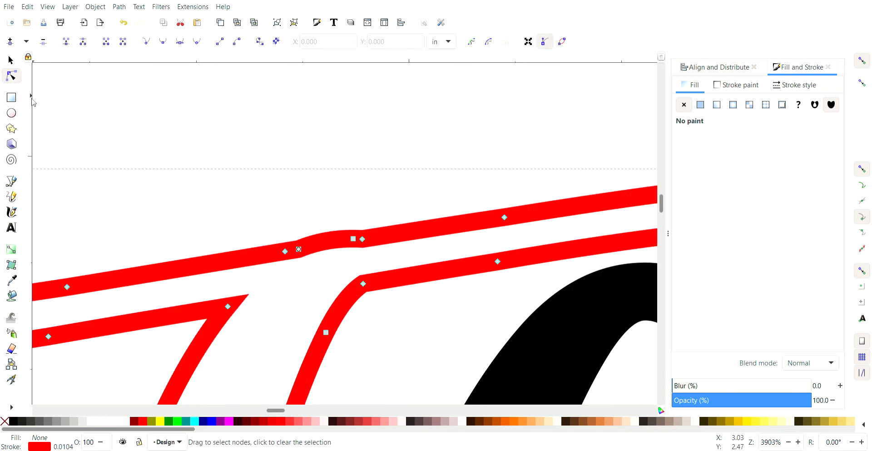
left_click(228, 307)
left_click(363, 283, "shift")
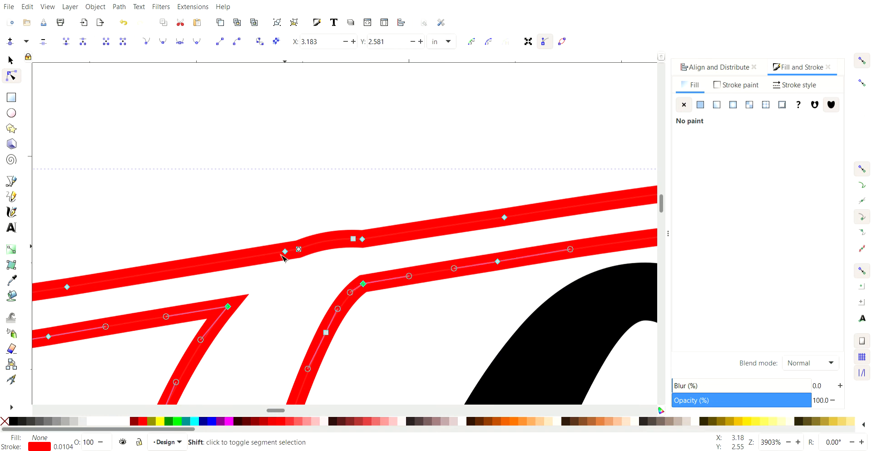
left_click(283, 252, "shift")
left_click(363, 239, "shift")
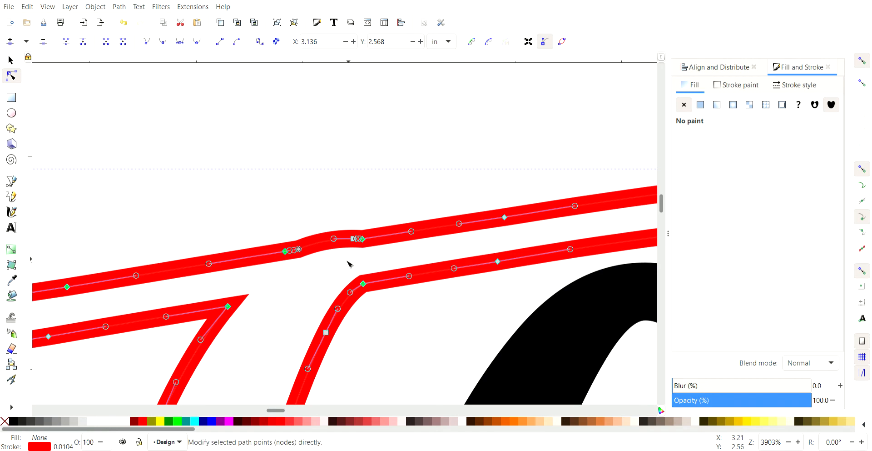
scroll(349, 264, "down", 2)
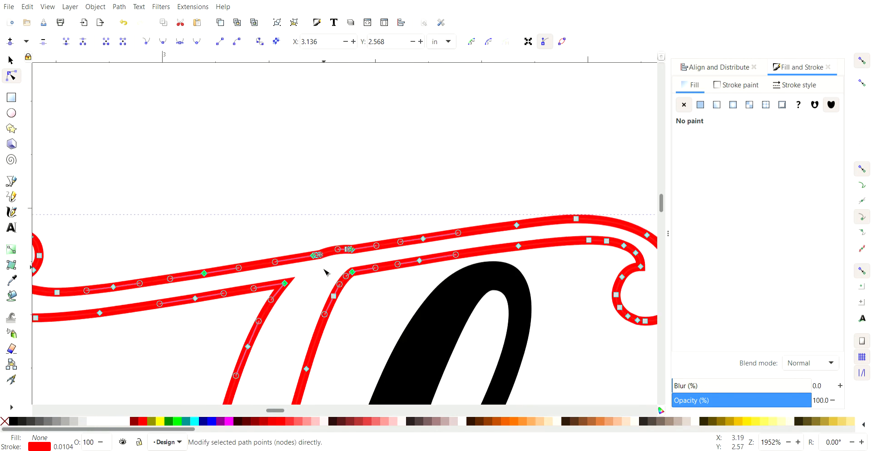
left_click(204, 273, "shift")
left_click(84, 44)
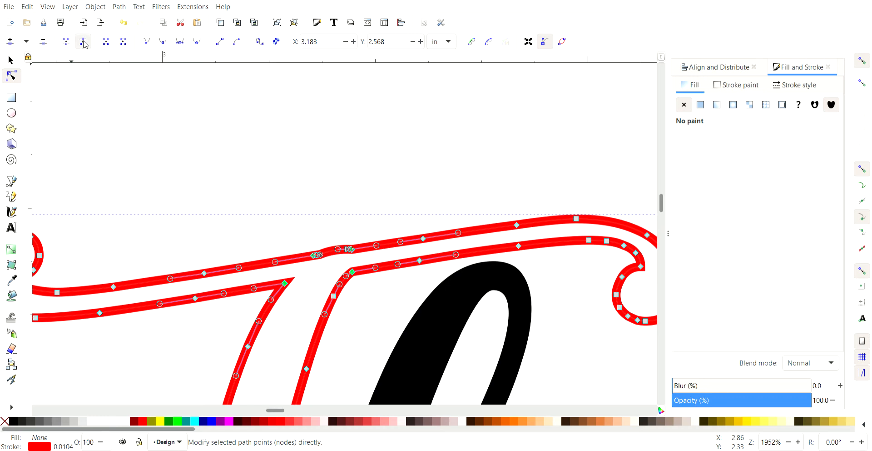
Select all nodes of the T's two separated crossbar pieces and shift them up about 0.08 in, clear of the stem
scroll(295, 286, "up", 2, "ctrl")
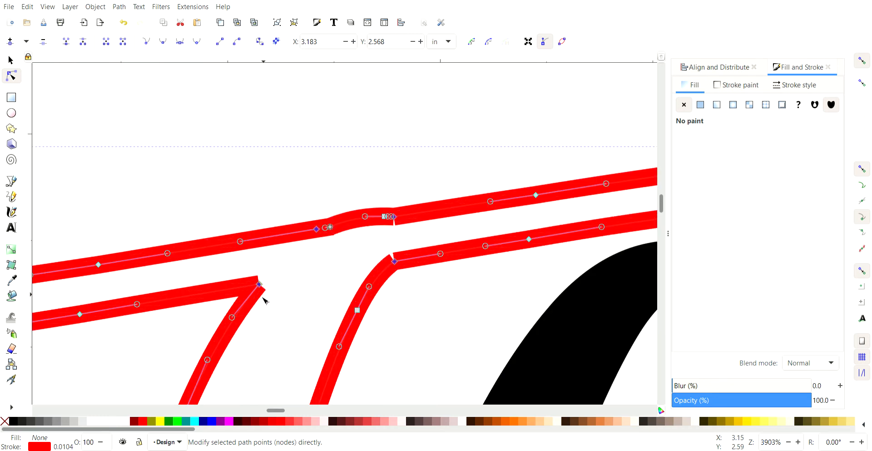
scroll(259, 284, "up", 1, "ctrl")
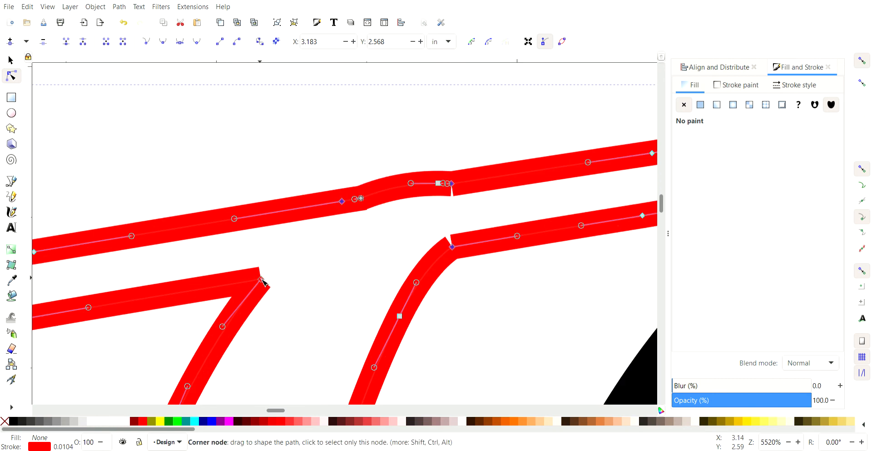
mouse_move(261, 279)
left_mouse_down()
mouse_move(269, 266)
mouse_move(273, 290)
mouse_move(263, 283)
mouse_move(269, 292)
mouse_move(272, 274)
left_mouse_up()
scroll(276, 236, "left", 4)
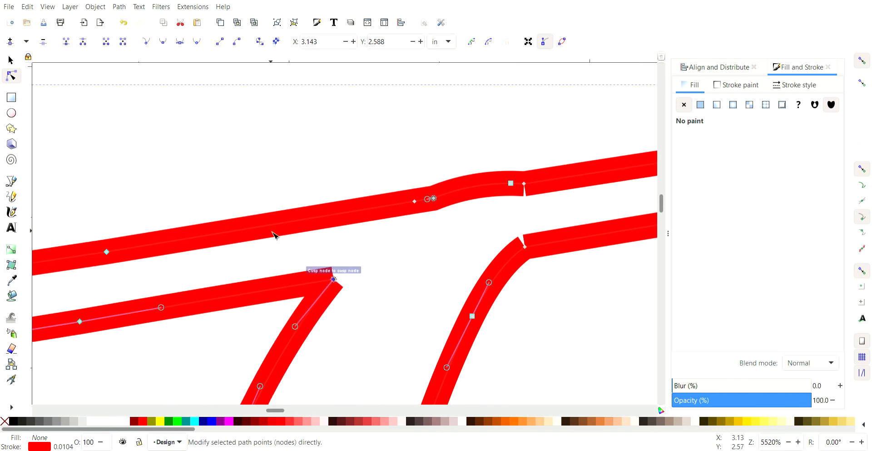
scroll(271, 240, "left", 4)
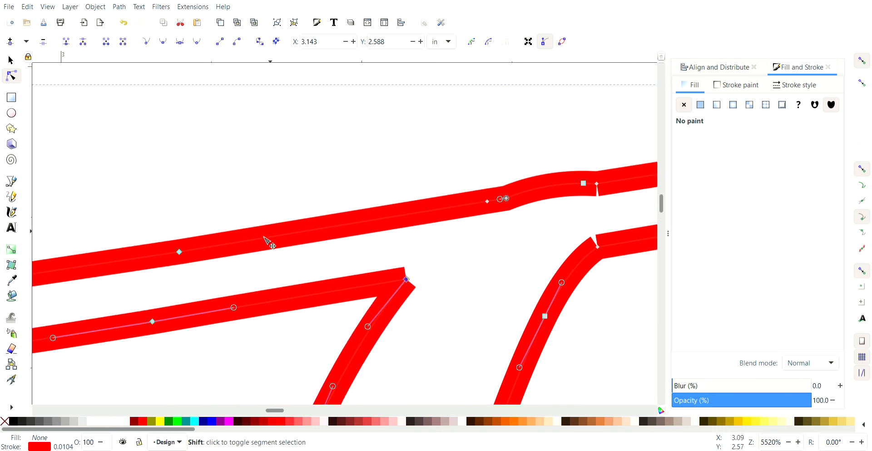
left_click(153, 321)
scroll(291, 293, "down", 1)
scroll(293, 289, "down", 2)
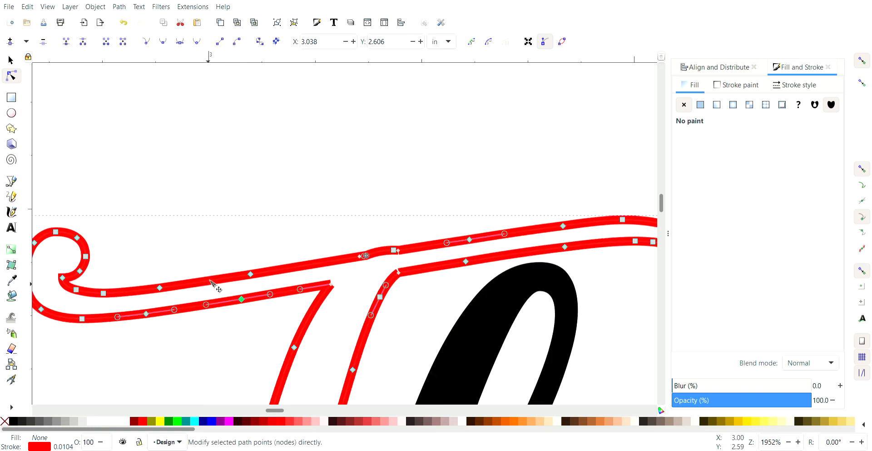
key("ctrl+a")
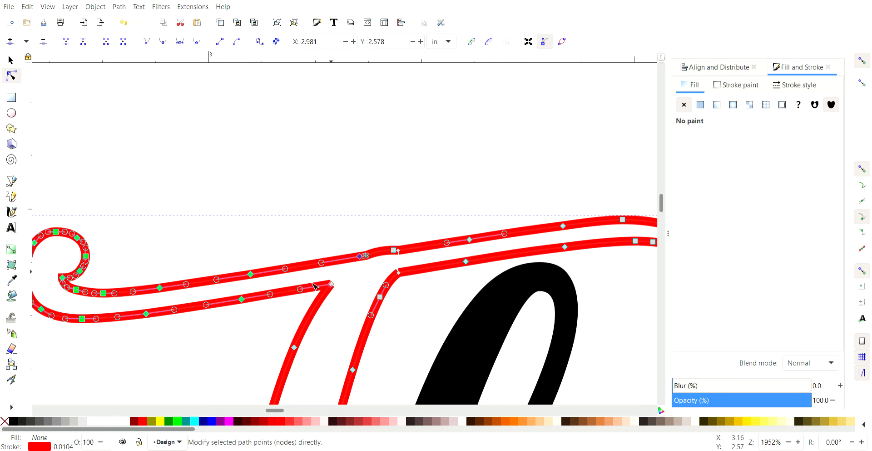
left_click(471, 240, "shift")
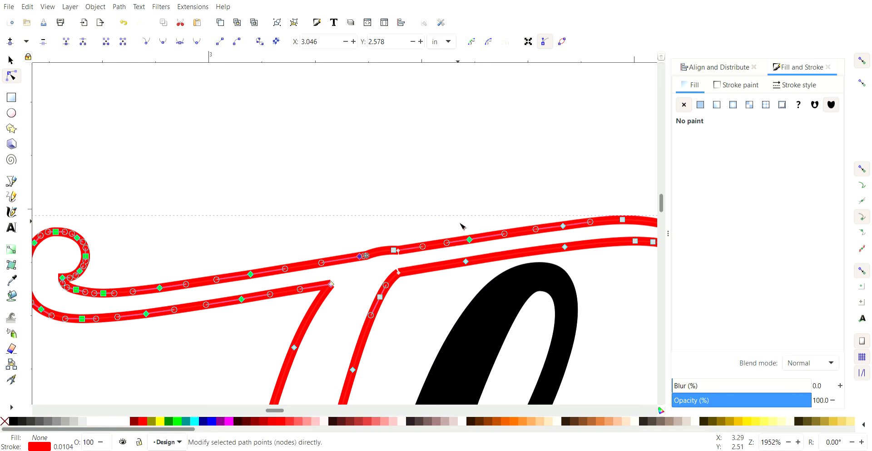
left_click(465, 262, "shift")
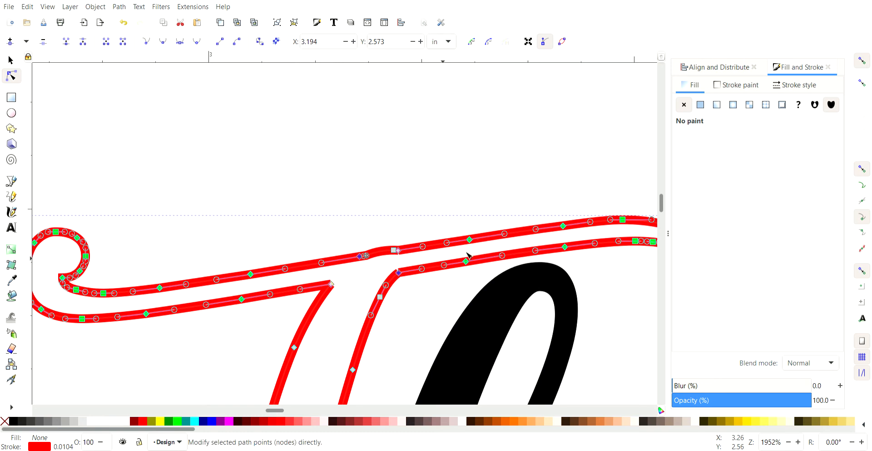
key("Up")
key("Up")
key("Up")
key("Up")
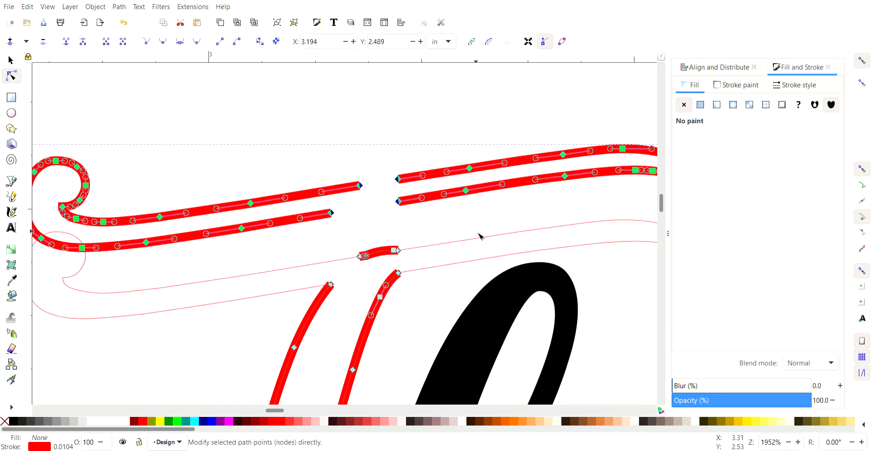
Close the open top of the T's stem by joining its left pair and right pair of end nodes with new segments
left_click(357, 286)
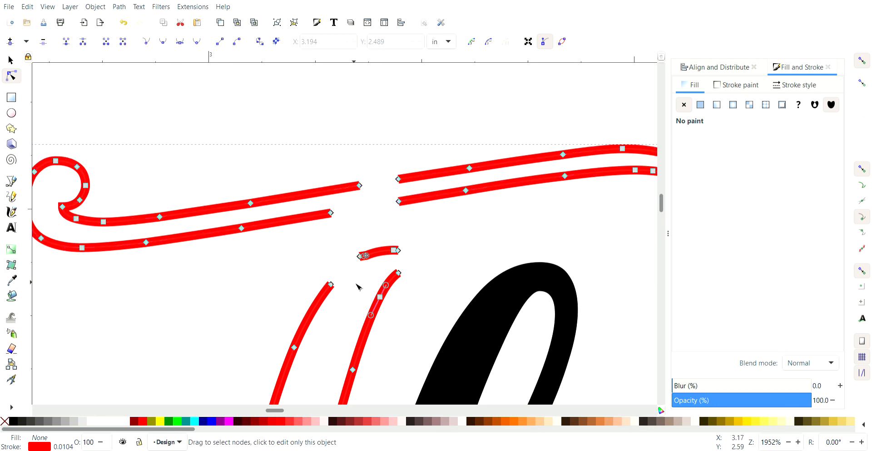
scroll(360, 279, "up", 4)
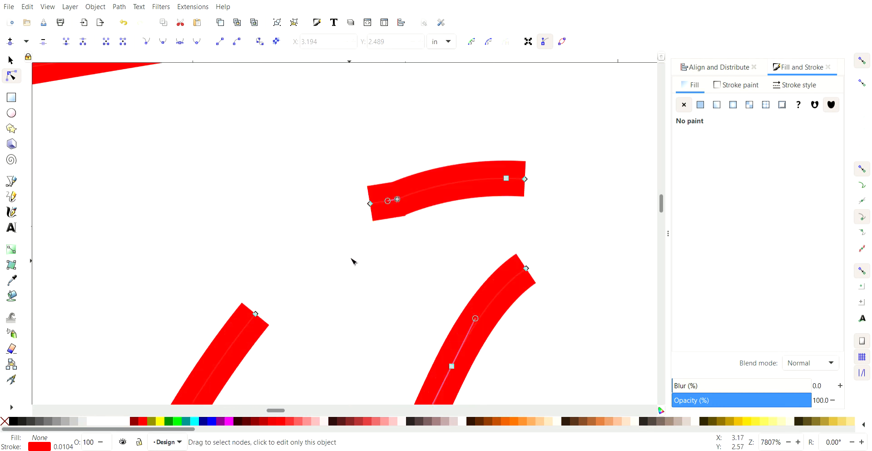
left_click(370, 204)
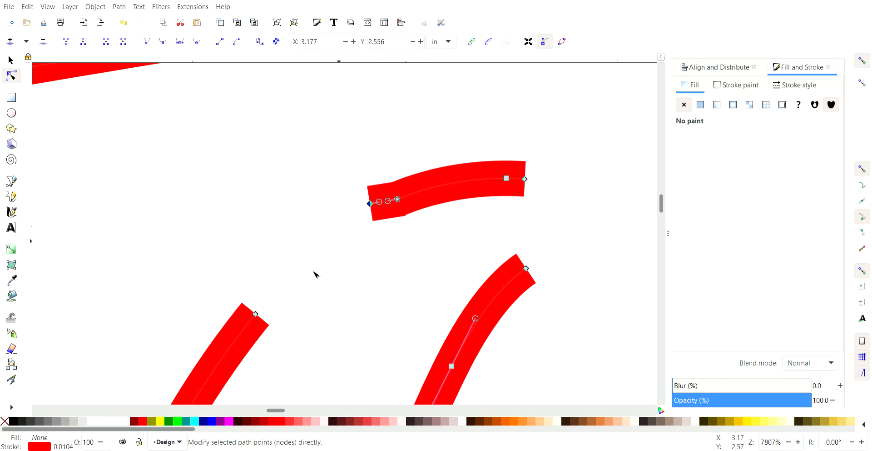
left_click(256, 314, "shift")
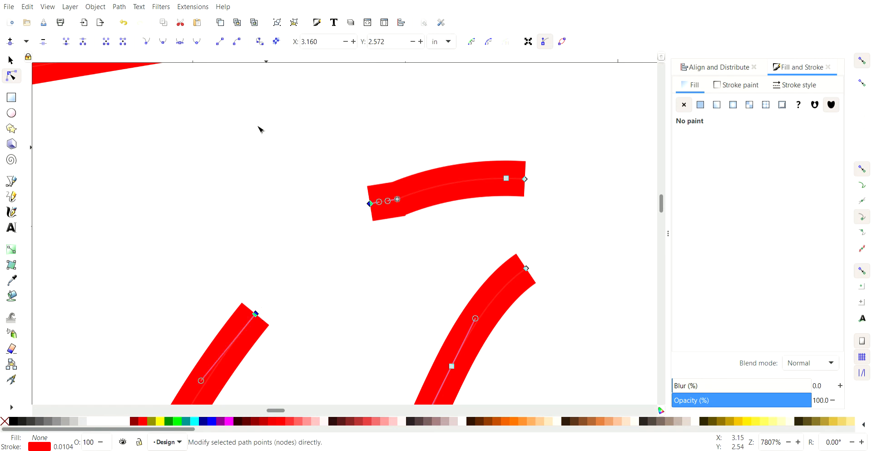
left_click(107, 43)
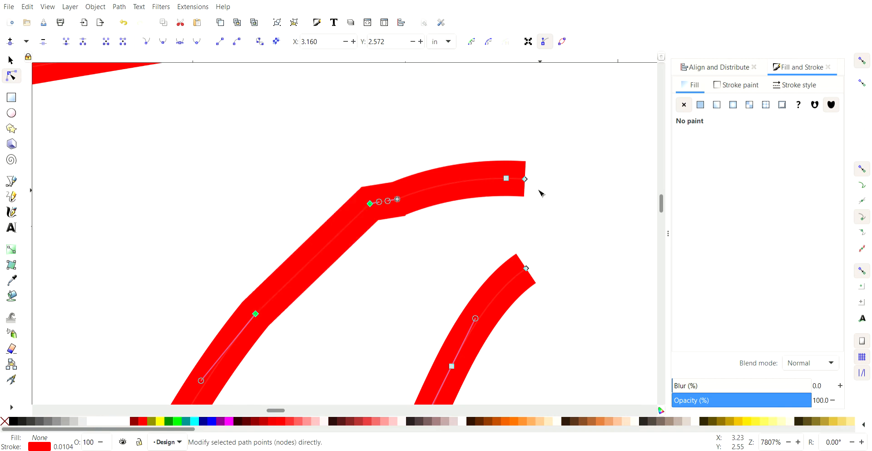
left_click(527, 269)
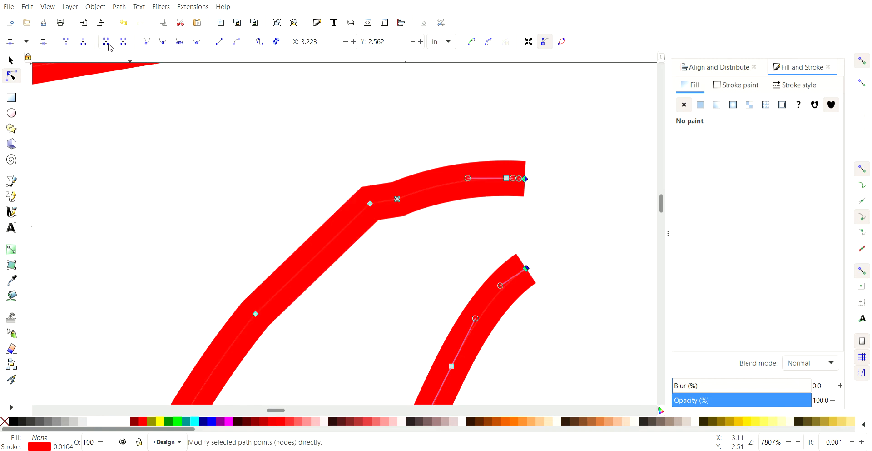
scroll(483, 158, "down", 4)
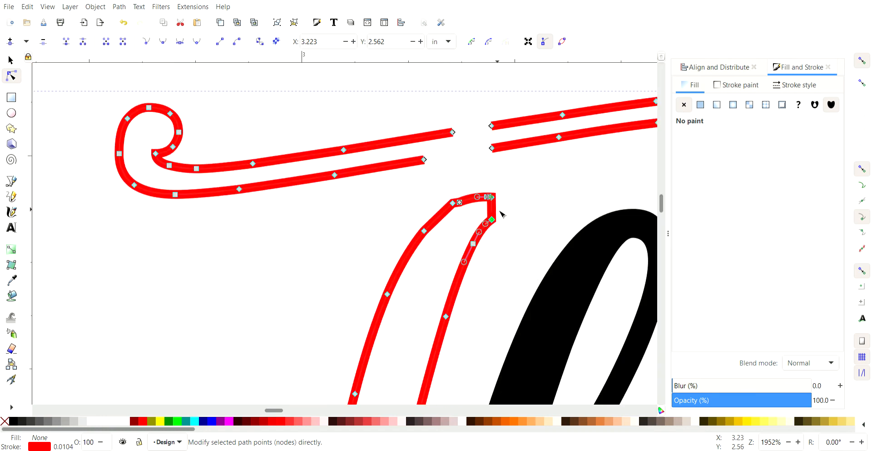
Bow the stem's new right end segment outward and delete the two extra nodes on the left shoulder of its top
left_click_drag(501, 211, 510, 214)
scroll(477, 210, "up", 4)
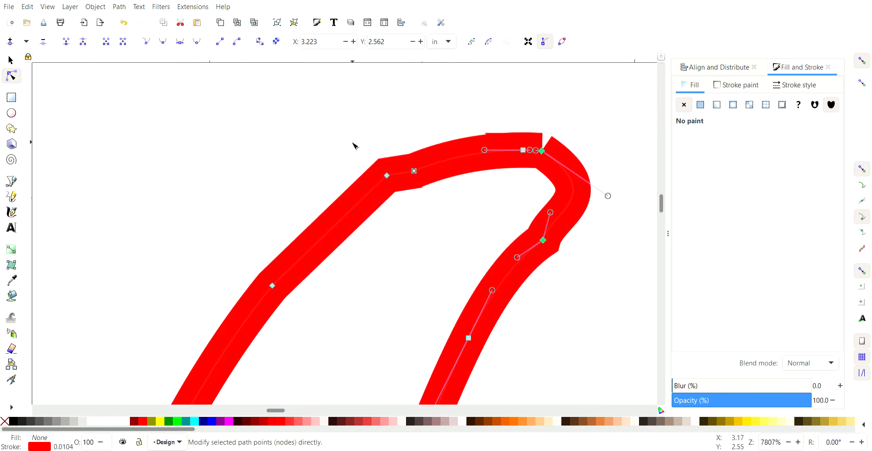
left_click_drag(337, 132, 421, 196)
key("Delete")
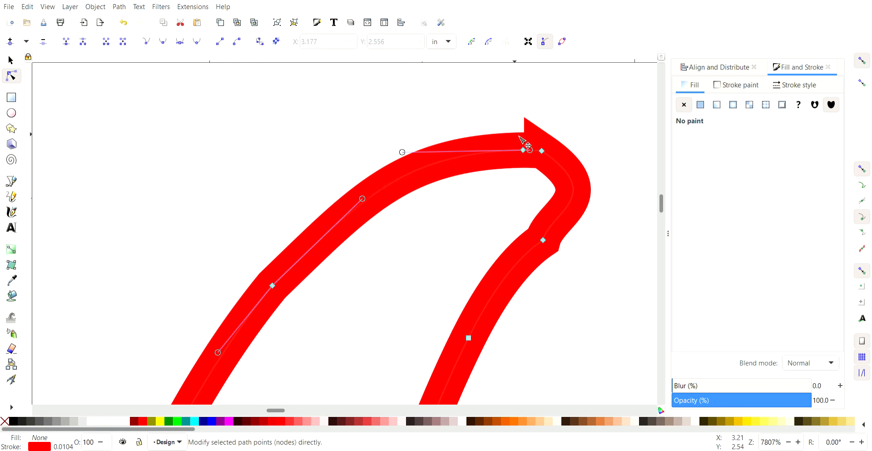
Retract the stray handle at the top of the T's stem and adjust the neighbouring node and handles to round the tip
left_click_drag(530, 150, 524, 149)
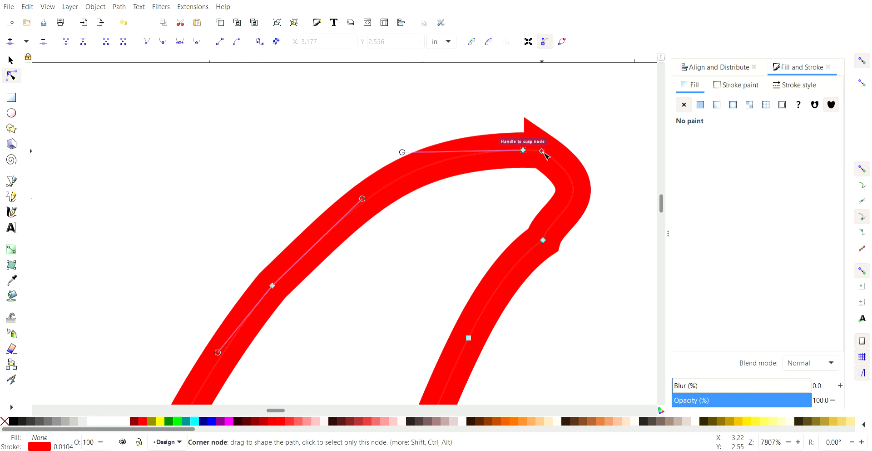
left_click(542, 151)
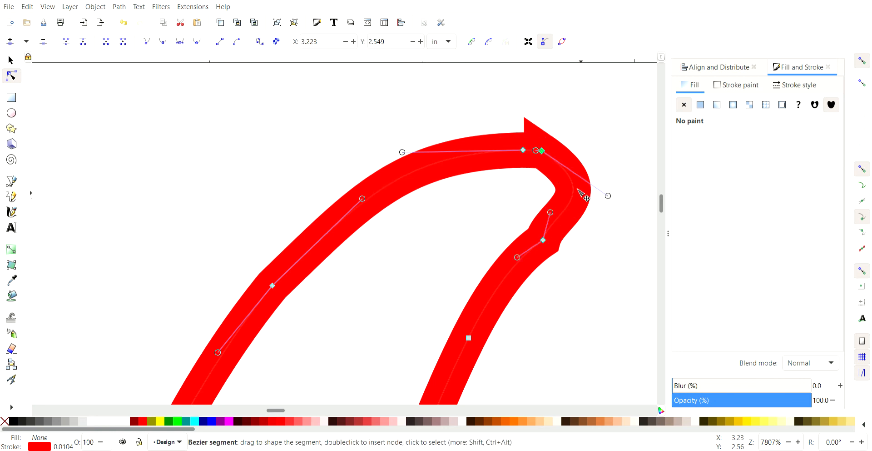
left_click_drag(536, 151, 559, 164)
left_click_drag(551, 213, 568, 225)
scroll(504, 179, "down", 2, "ctrl")
Bridge the gap in the T's crossbar by joining the end nodes of its lower and upper edges with new segments
scroll(443, 127, "up", 4)
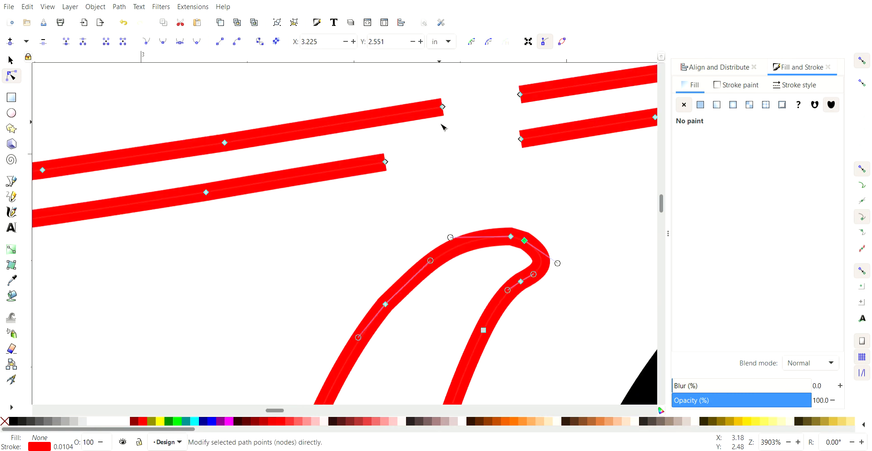
left_click(384, 160)
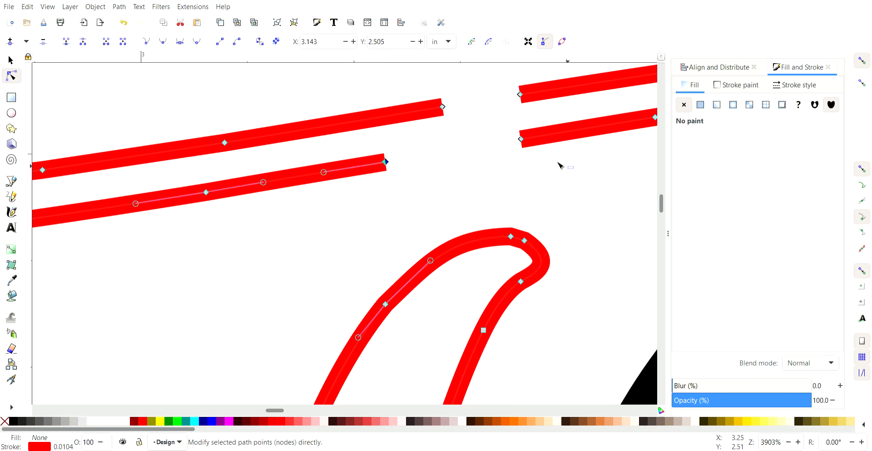
left_click_drag(560, 165, 494, 134, "shift")
left_click(106, 42)
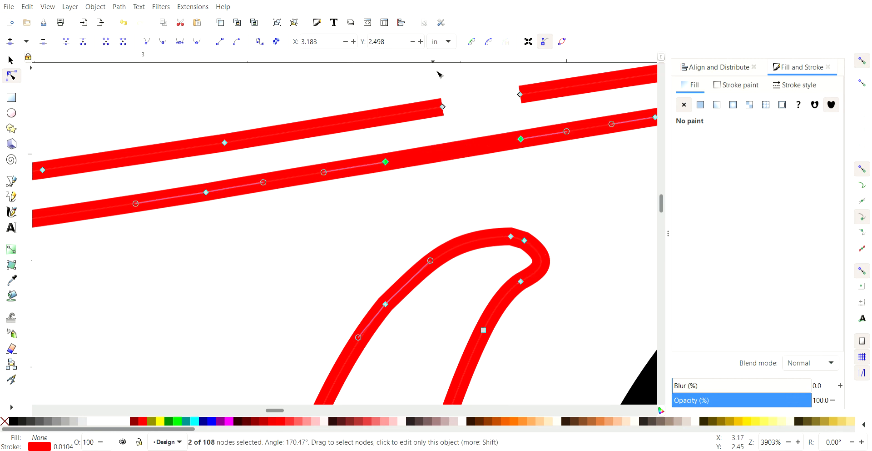
left_click_drag(399, 74, 539, 120)
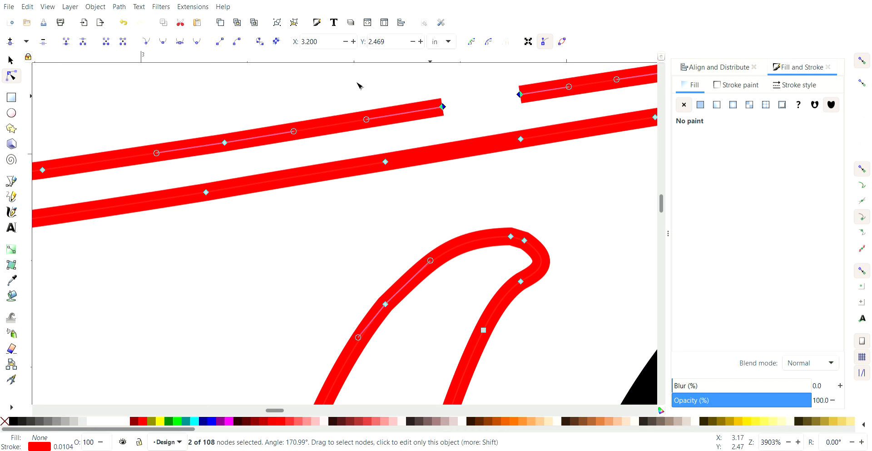
left_click(107, 42)
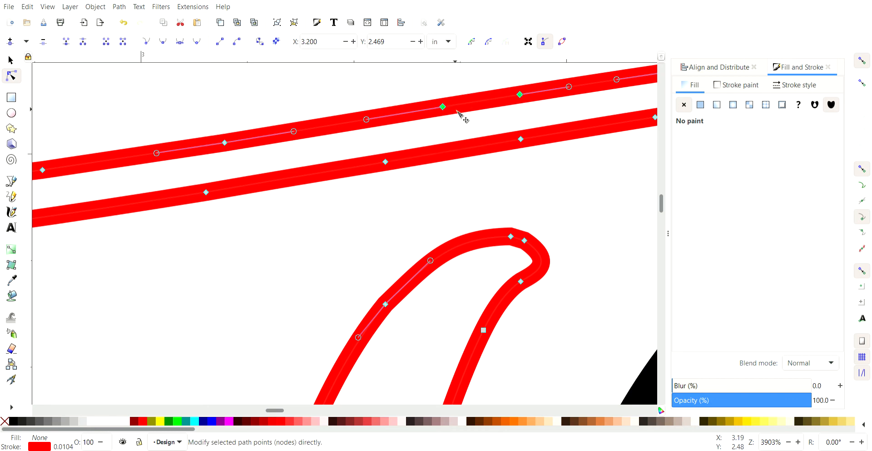
Shift the whole T slightly up and to the left and break it apart into separate paths
scroll(478, 111, "down", 1)
scroll(525, 124, "down", 1)
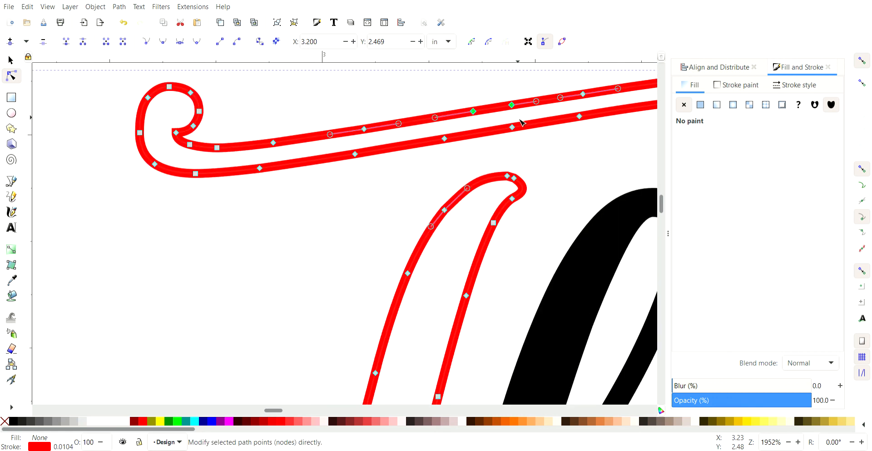
scroll(519, 120, "up", 2)
scroll(526, 122, "down", 1)
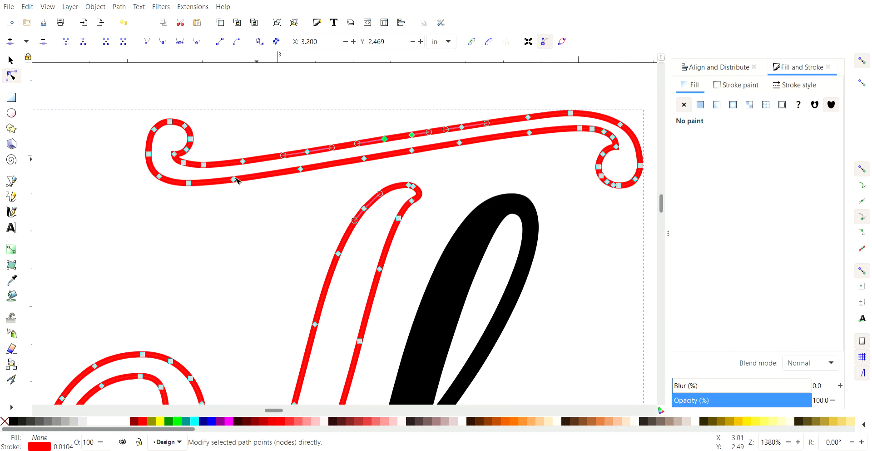
scroll(372, 179, "down", 2)
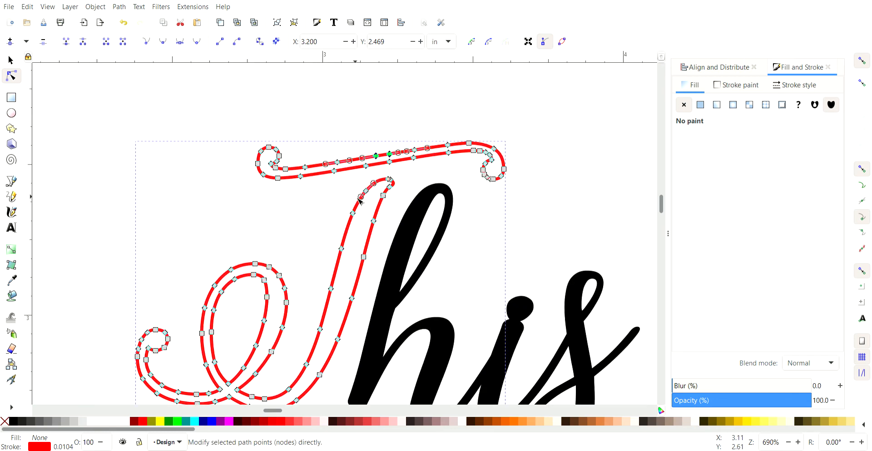
scroll(359, 198, "up", 2)
key("s")
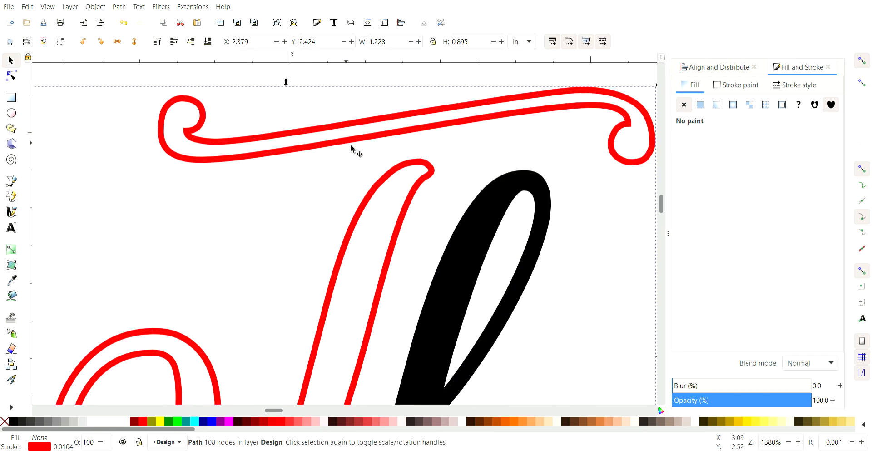
left_click_drag(329, 146, 298, 139)
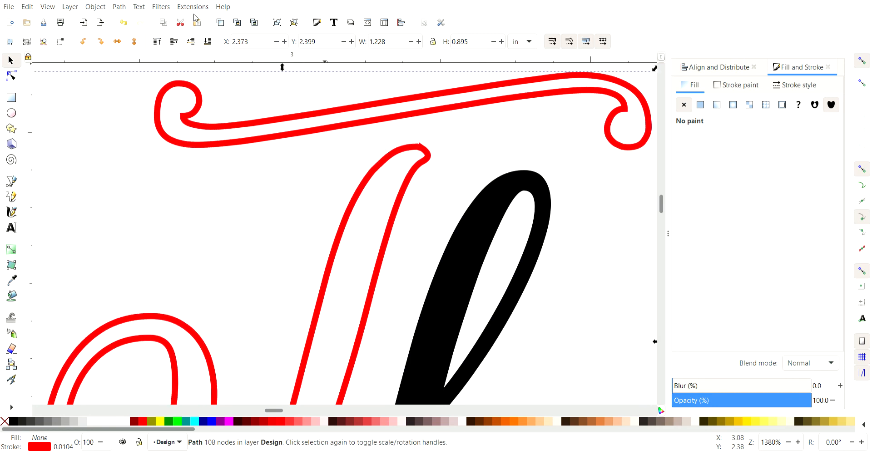
left_click(118, 7)
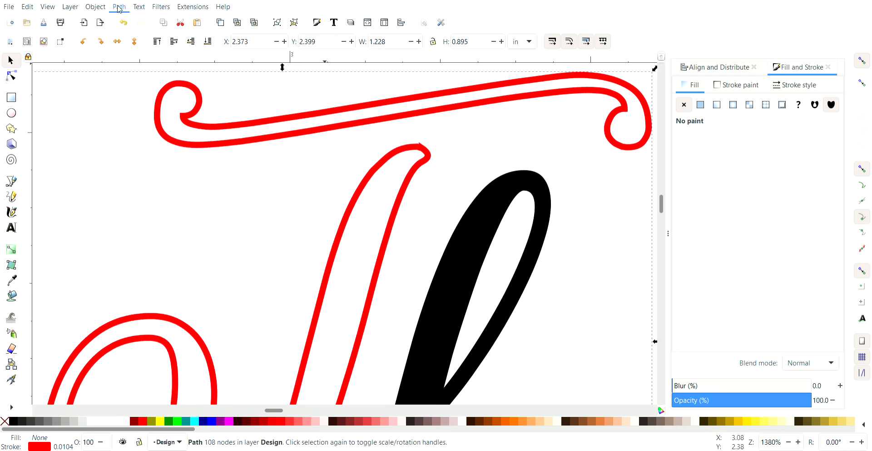
left_click(141, 153)
Try to merge the T's stem outline with its inner loop using Union
scroll(449, 123, "down", 5, "ctrl")
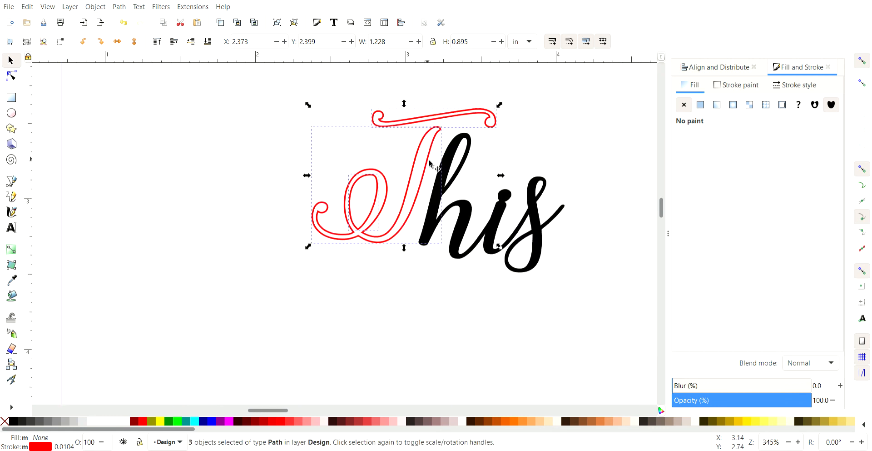
scroll(414, 92, "up", 3, "ctrl")
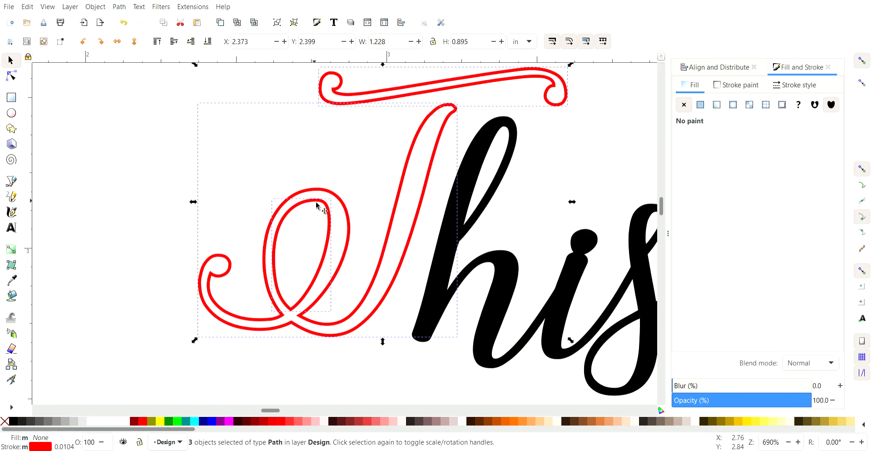
left_click(325, 162)
left_click(319, 195)
left_click(318, 190, "shift")
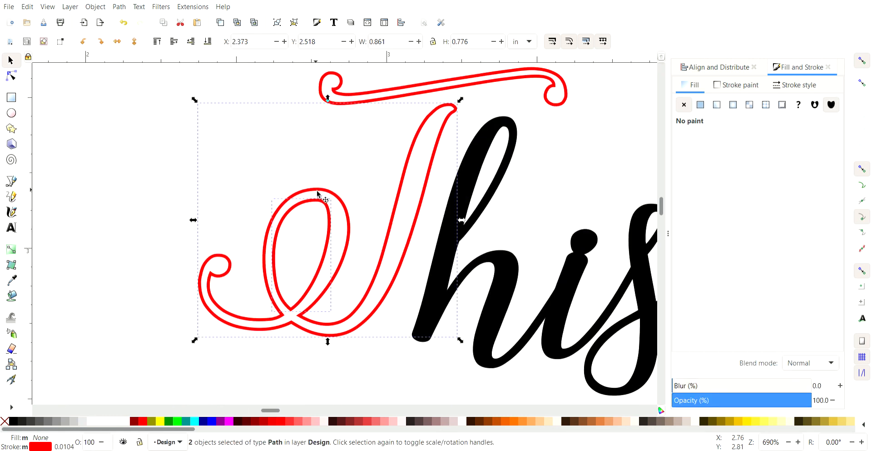
key("ctrl")
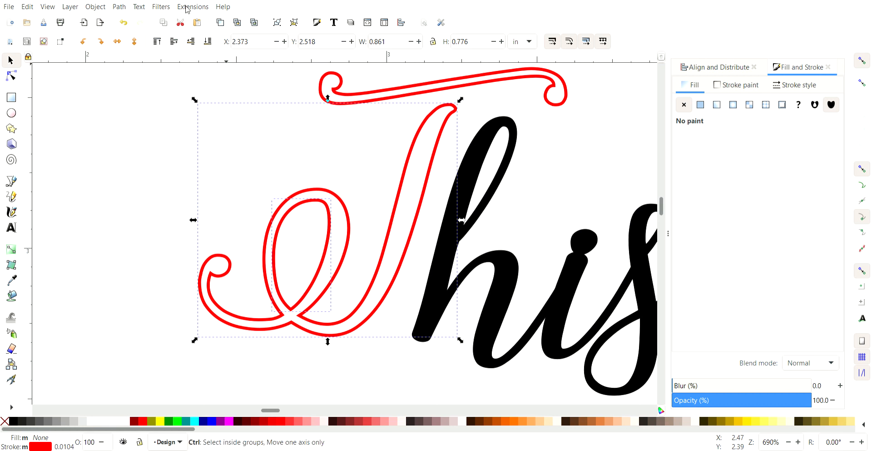
key("ctrl+plus")
key("ctrl+z")
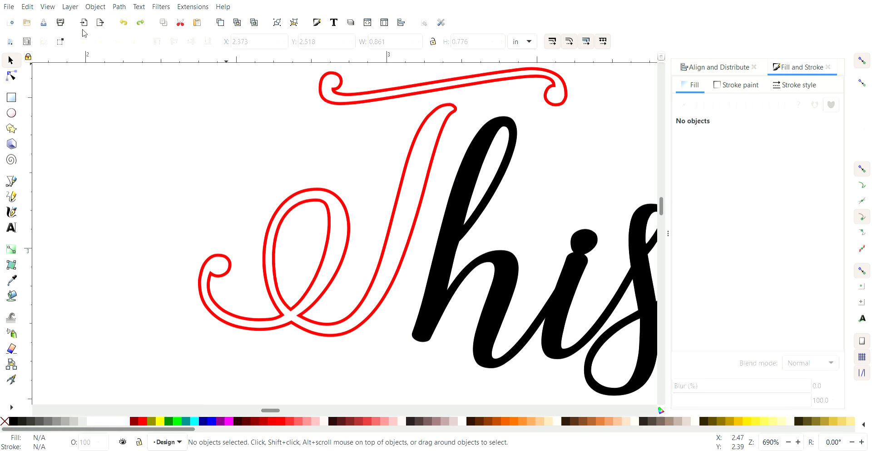
Combine the T's stem outline and its inner loop into a single path
left_click(315, 200)
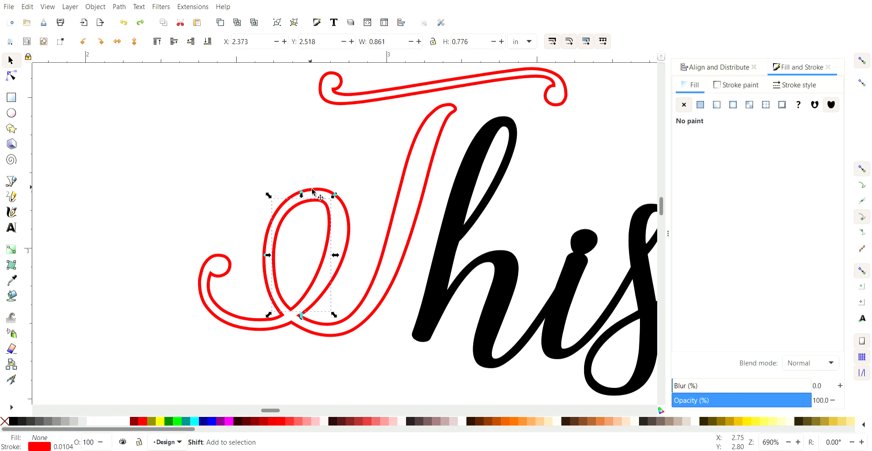
left_click(315, 189, "shift")
key("ctrl")
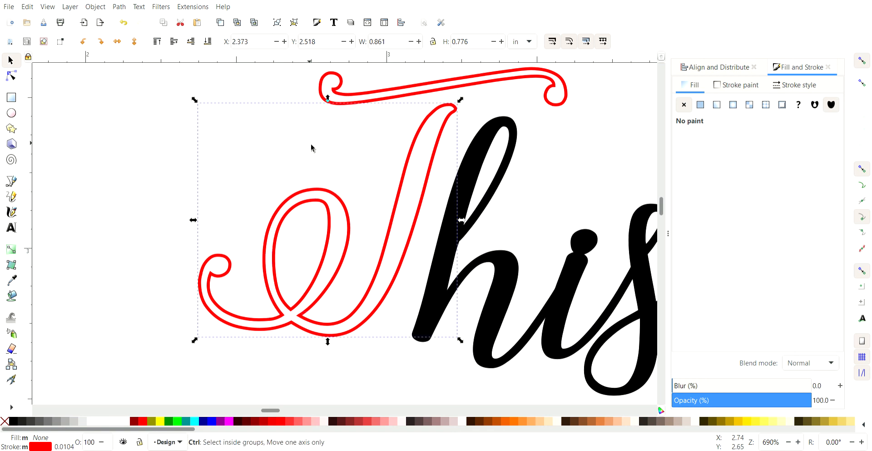
key("ctrl+k")
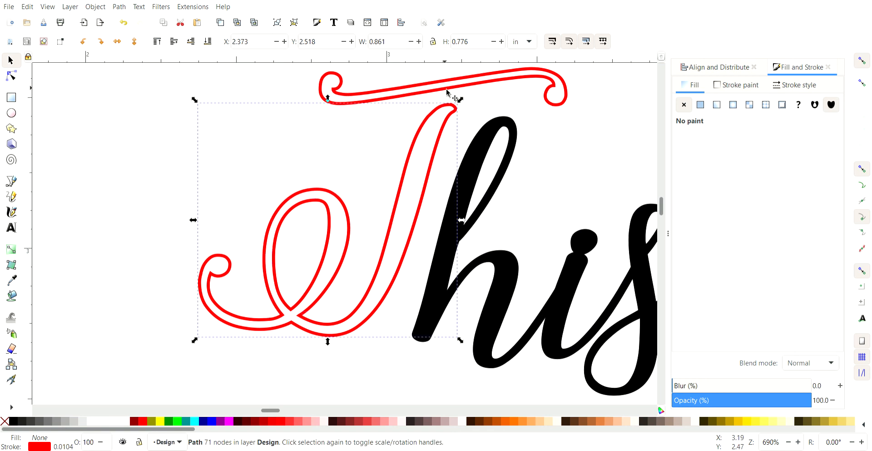
Move the T's crossbar down to sit just above the stem's tip, at about X 2.774 and Y 2.441 in
left_click_drag(448, 92, 455, 117)
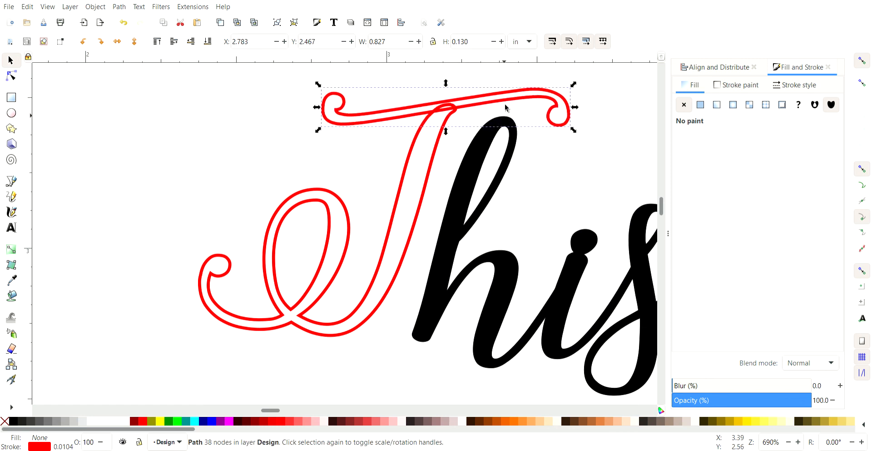
scroll(476, 107, "up", 5)
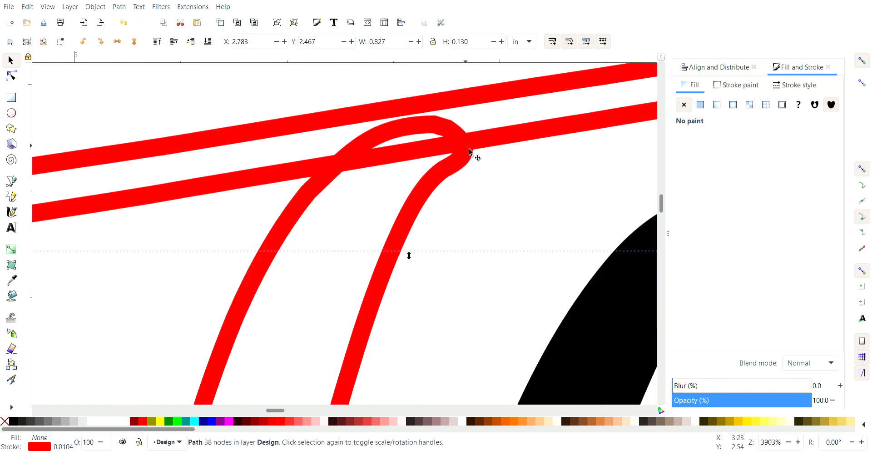
left_click_drag(486, 146, 471, 102)
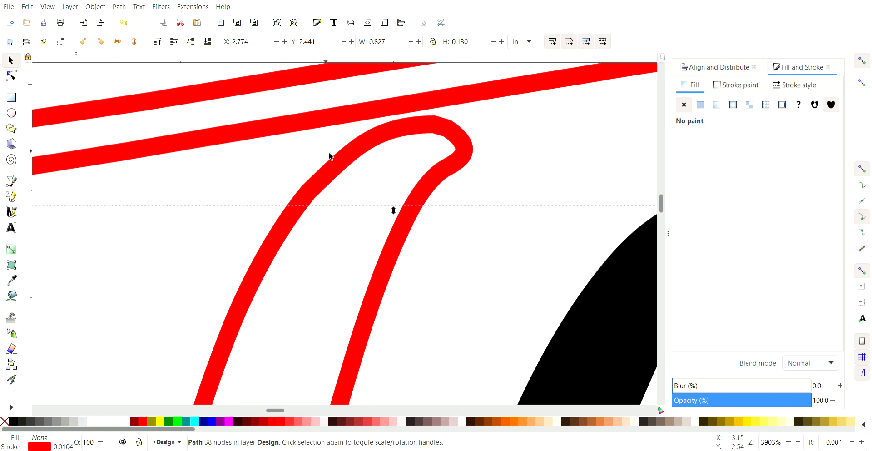
Delete the extra node on the upper edge of the T's stem, just left of the corner at its tip
scroll(522, 107, "down", 2)
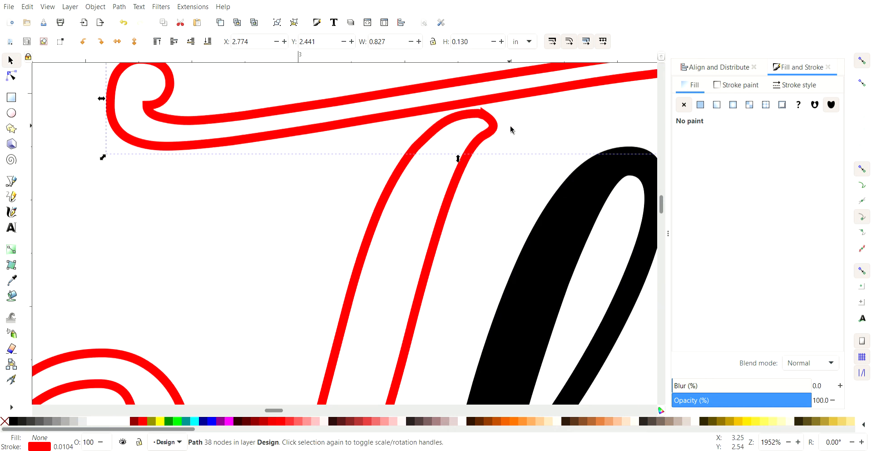
left_click(11, 76)
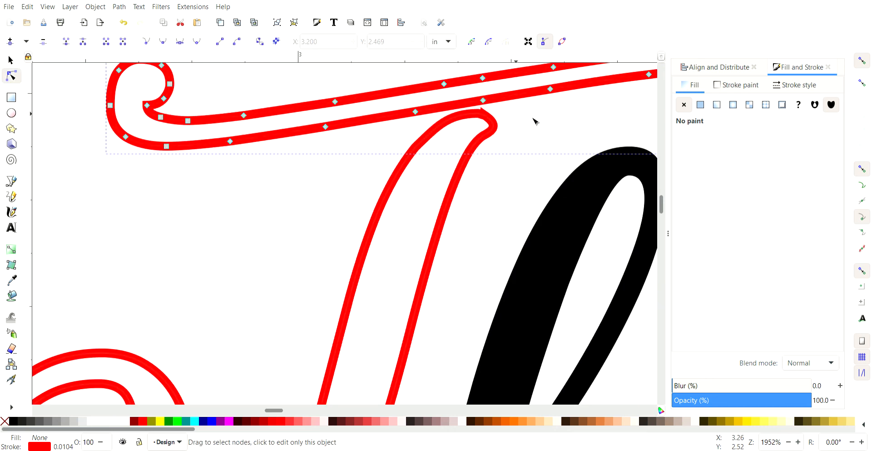
scroll(530, 115, "up", 8)
scroll(159, 112, "left", 20)
left_click(253, 110)
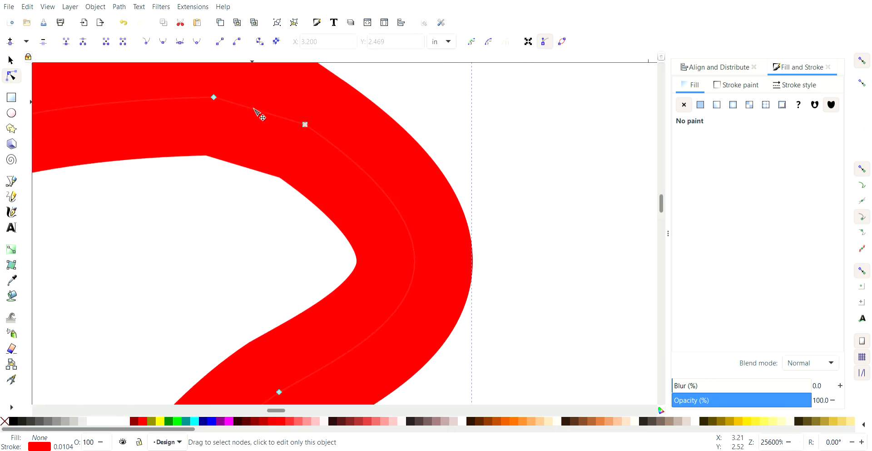
scroll(255, 137, "up", 3)
scroll(324, 174, "down", 1)
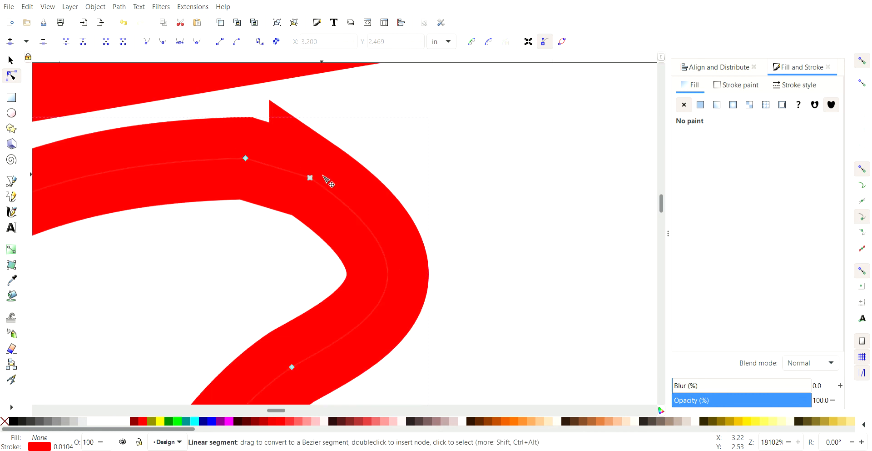
scroll(221, 113, "down", 2)
left_click_drag(218, 105, 246, 155)
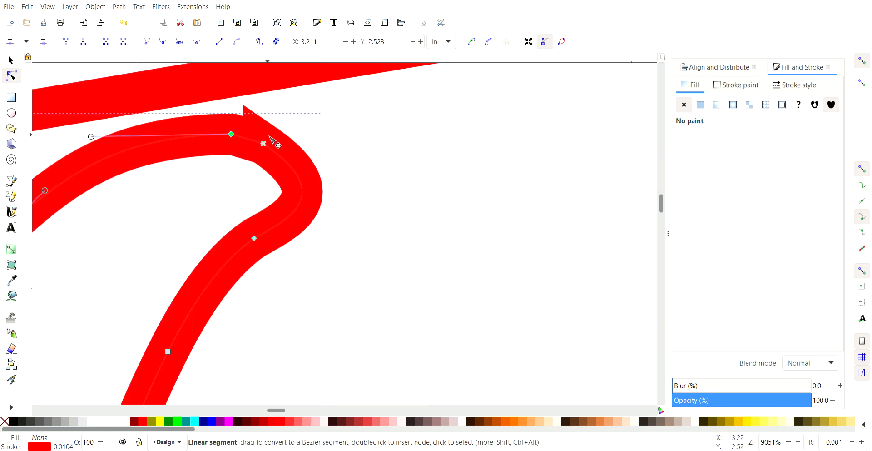
key("Delete")
Adjust the handles of the stem's tip node and left shoulder node to smooth the curve between them
scroll(209, 169, "down", 2)
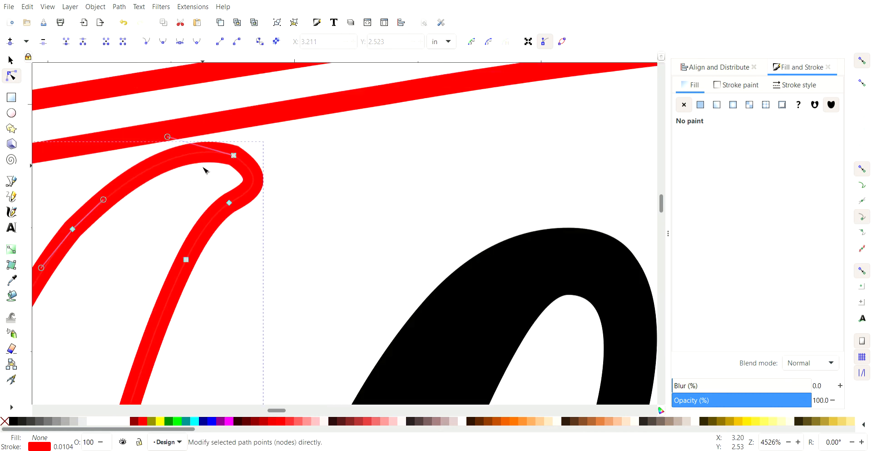
mouse_move(225, 160)
left_mouse_down()
mouse_move(228, 152)
mouse_move(235, 159)
mouse_move(227, 156)
left_mouse_up()
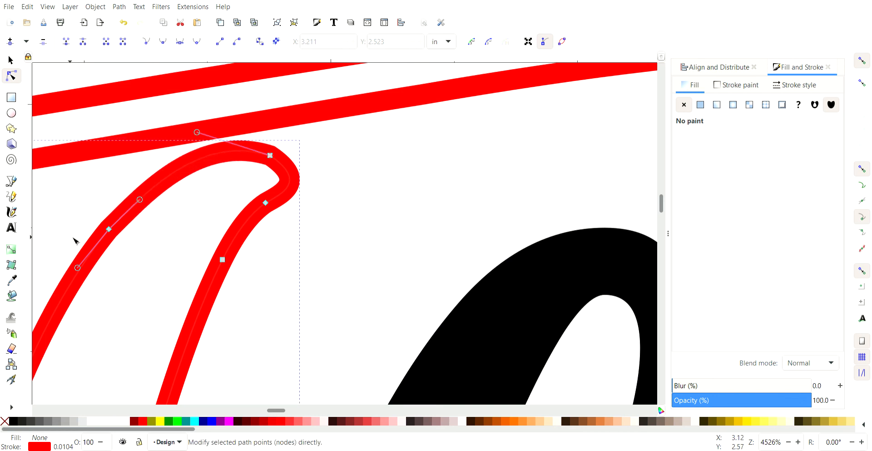
left_click_drag(141, 200, 146, 203)
scroll(367, 148, "down", 4)
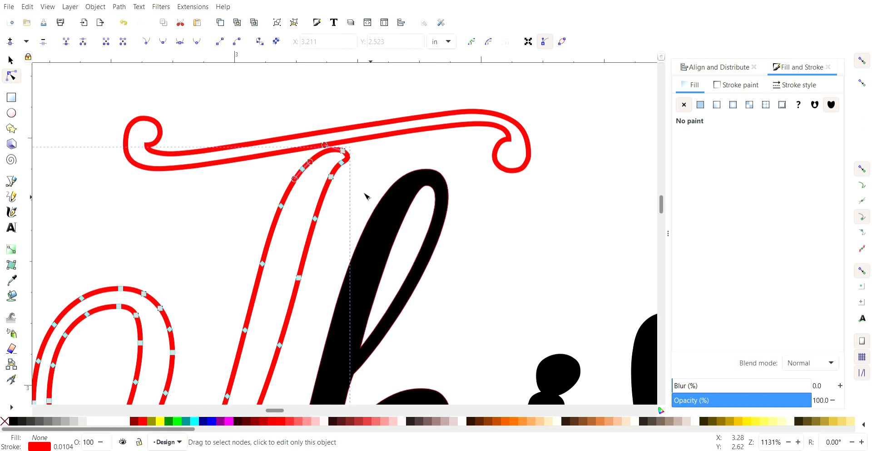
scroll(210, 172, "down", 2)
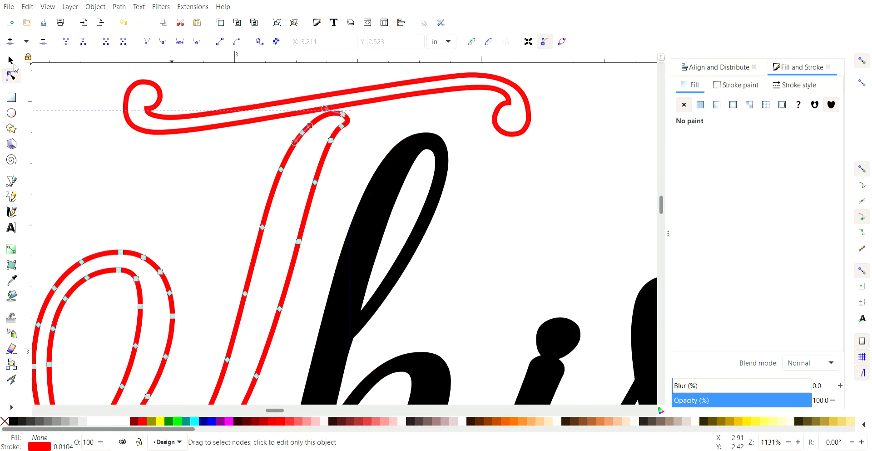
left_click(12, 63)
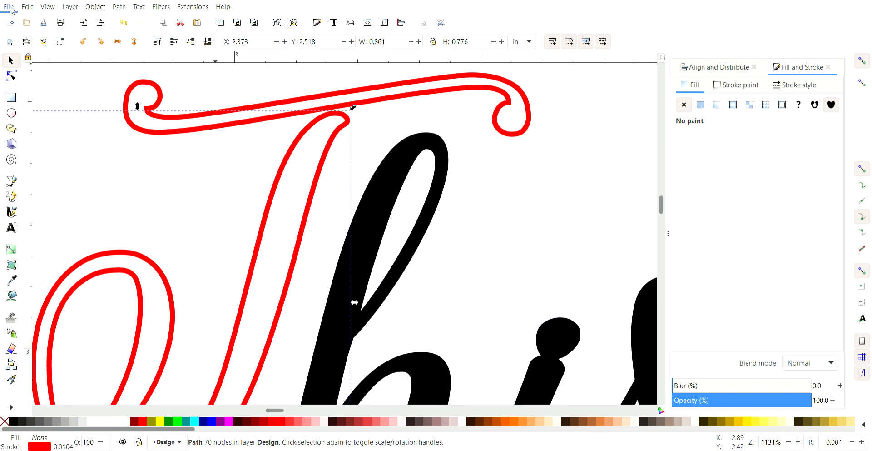